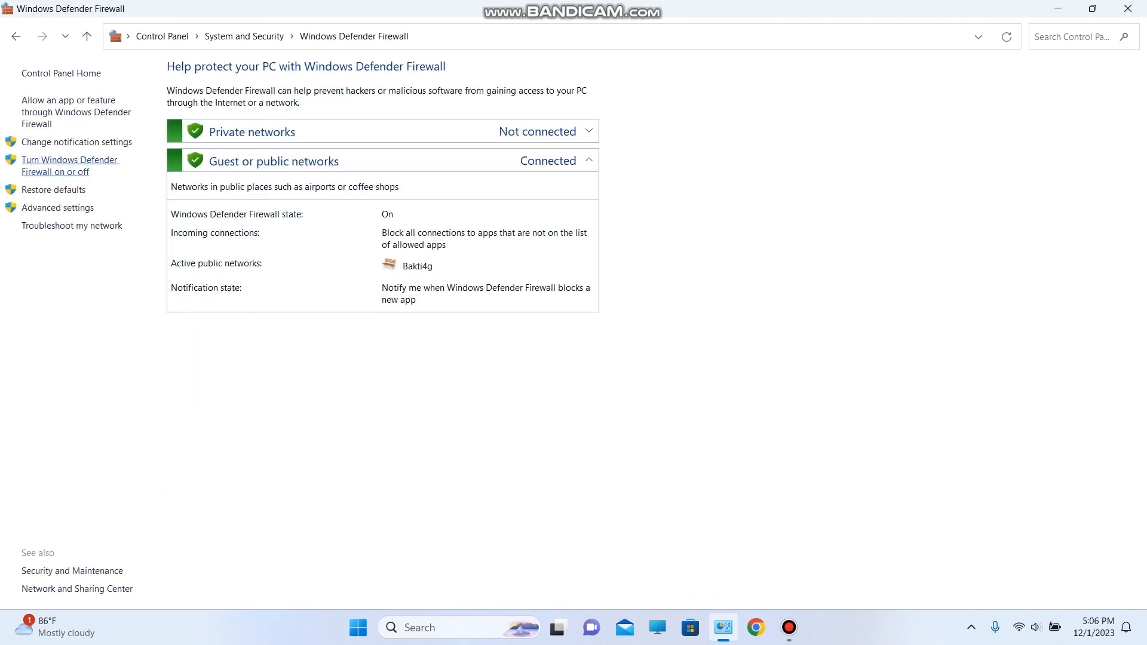
Step: Turn off Windows Defender Firewall for both the private and the public network settings and apply the change
click(70, 165)
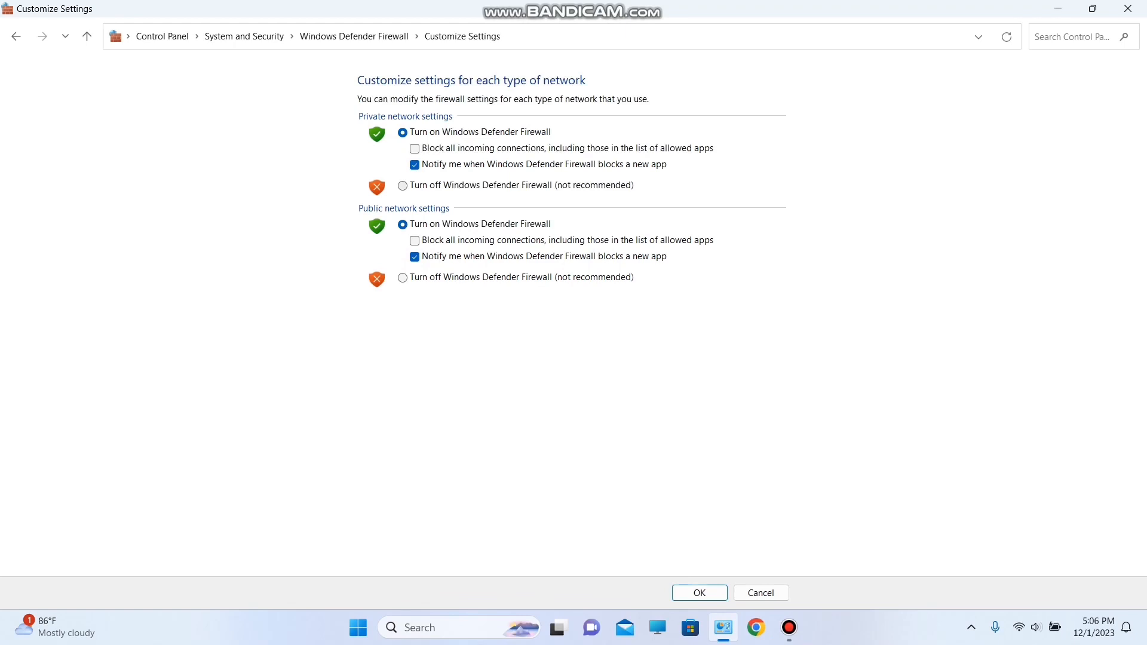
click(403, 185)
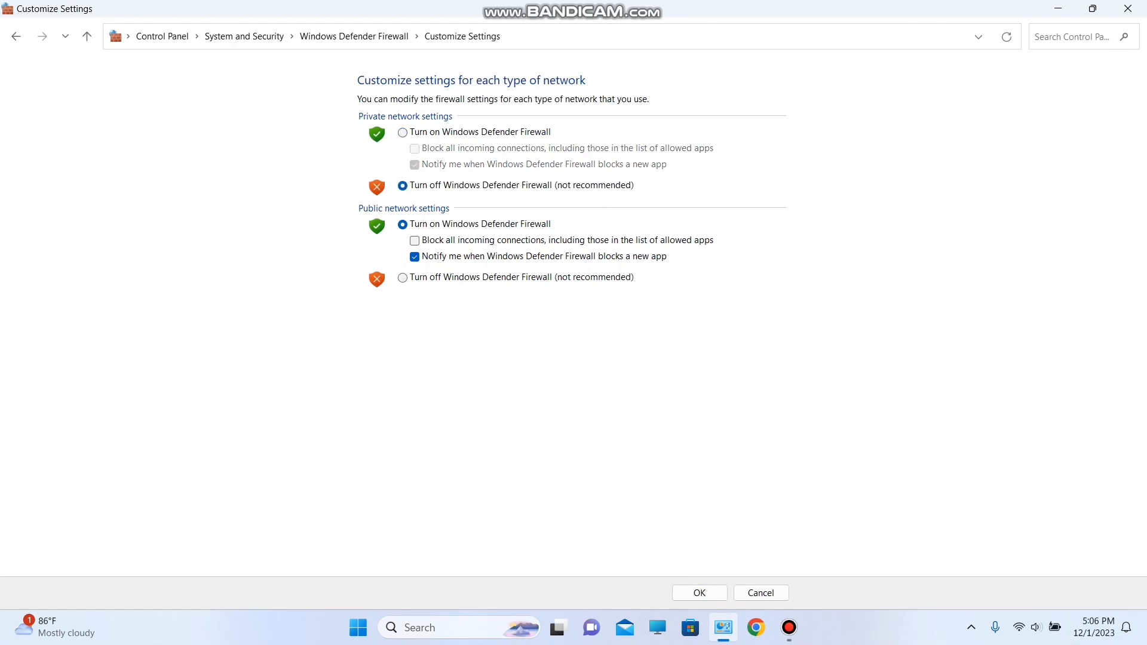
click(402, 277)
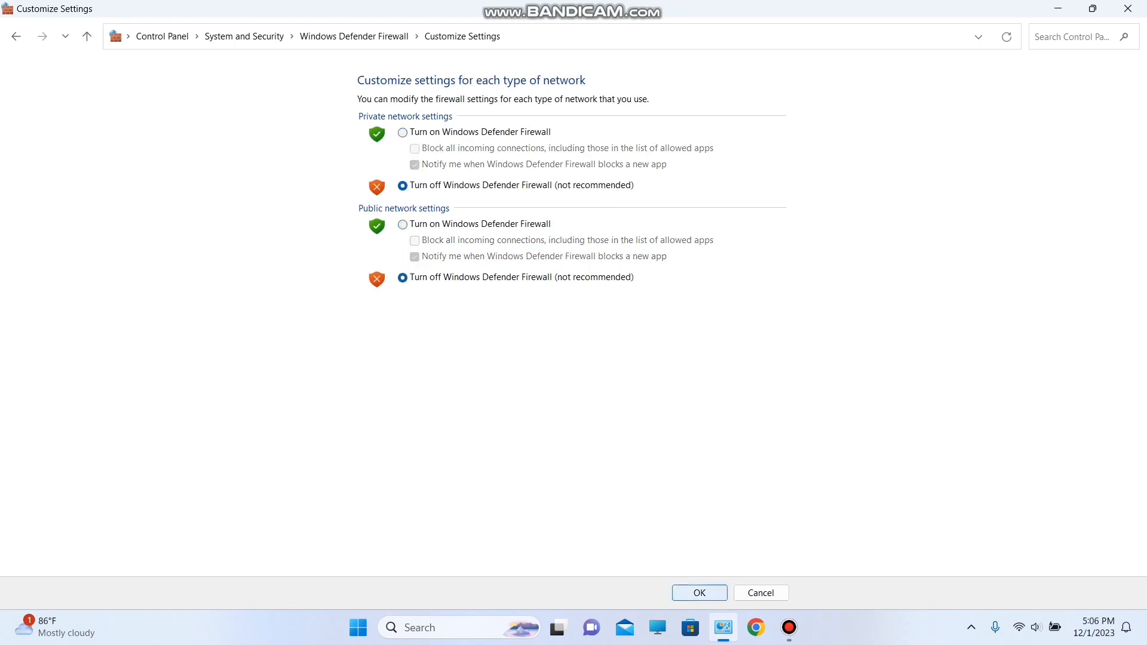
key(Return)
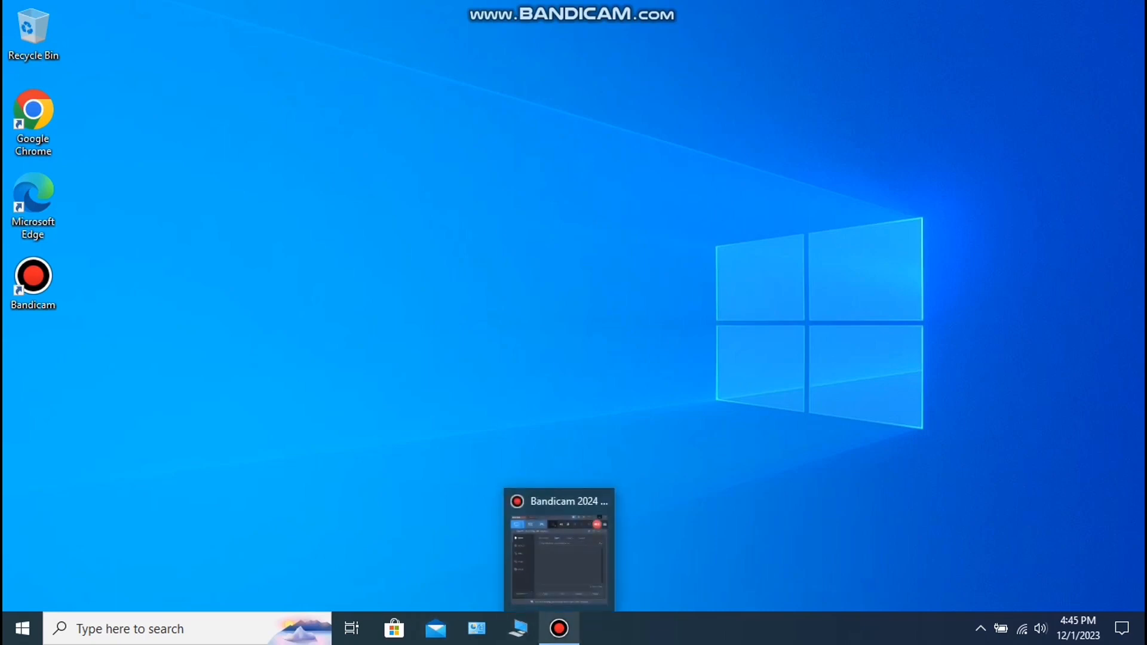
Step: On the second computer, open Control Panel and go to the Windows Defender Firewall page under System and Security
click(477, 628)
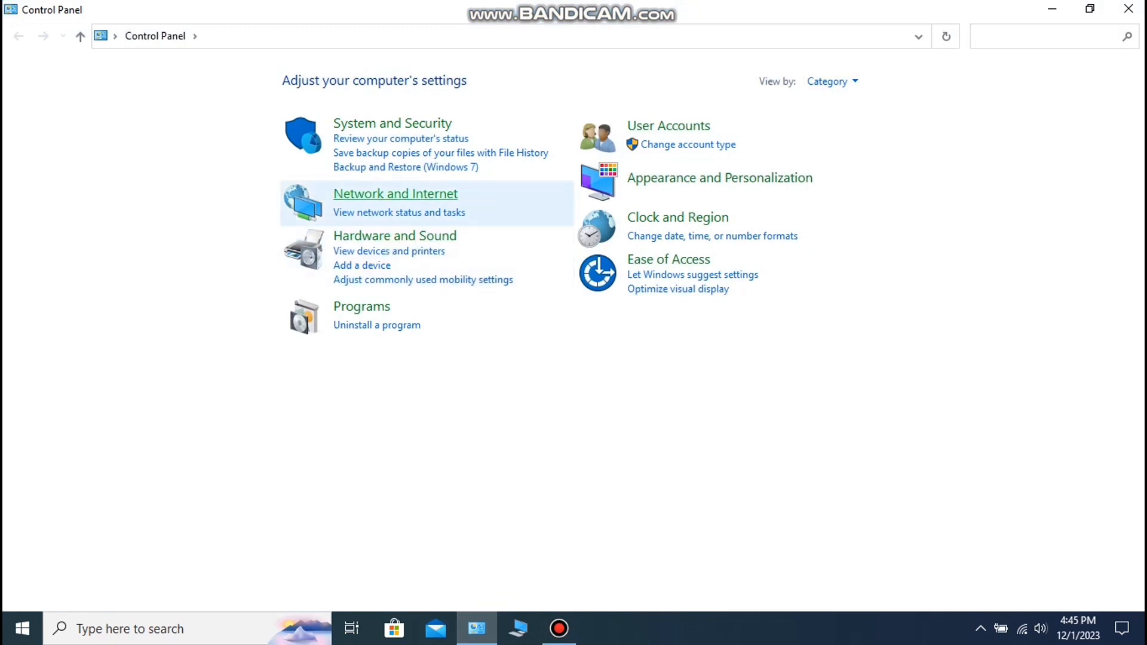
click(396, 194)
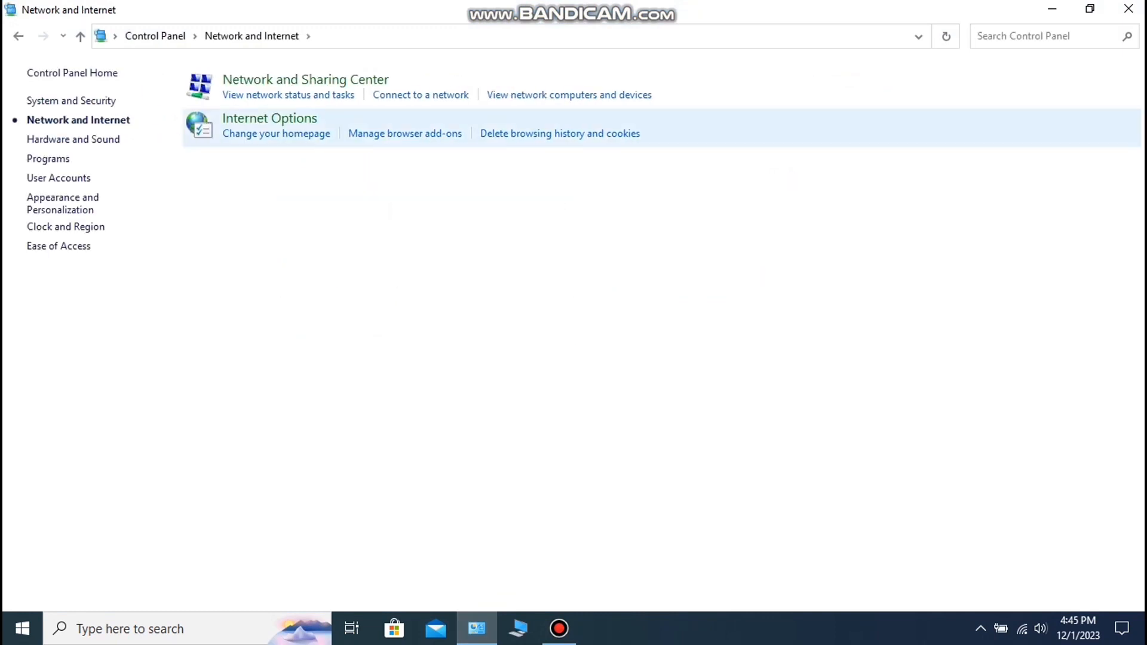
click(72, 100)
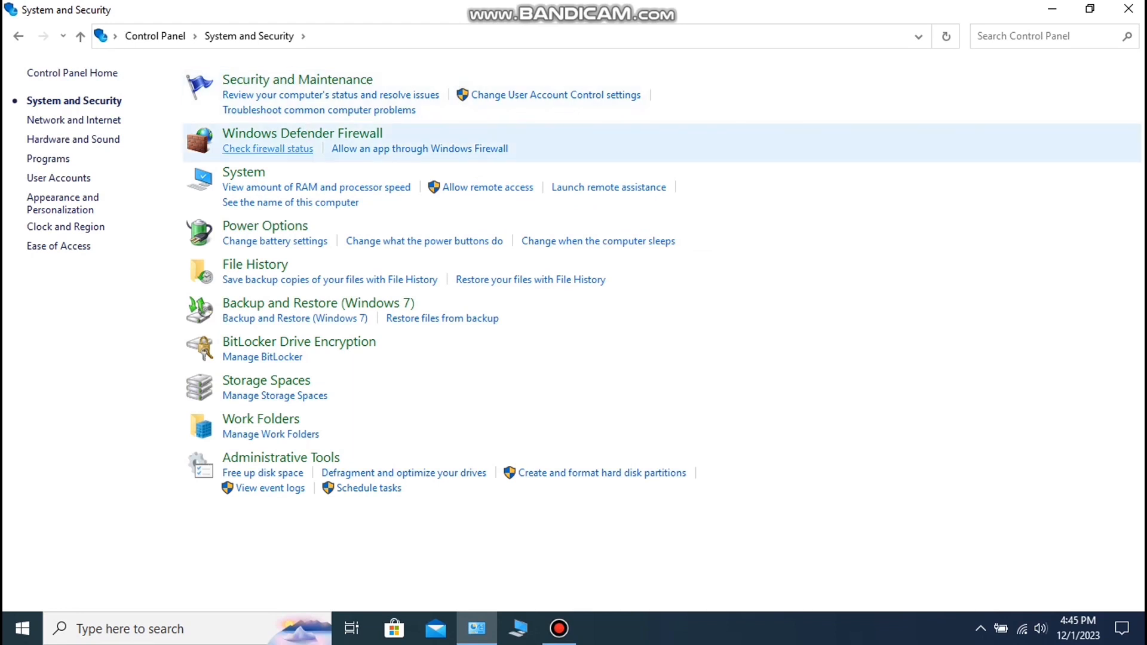
click(303, 133)
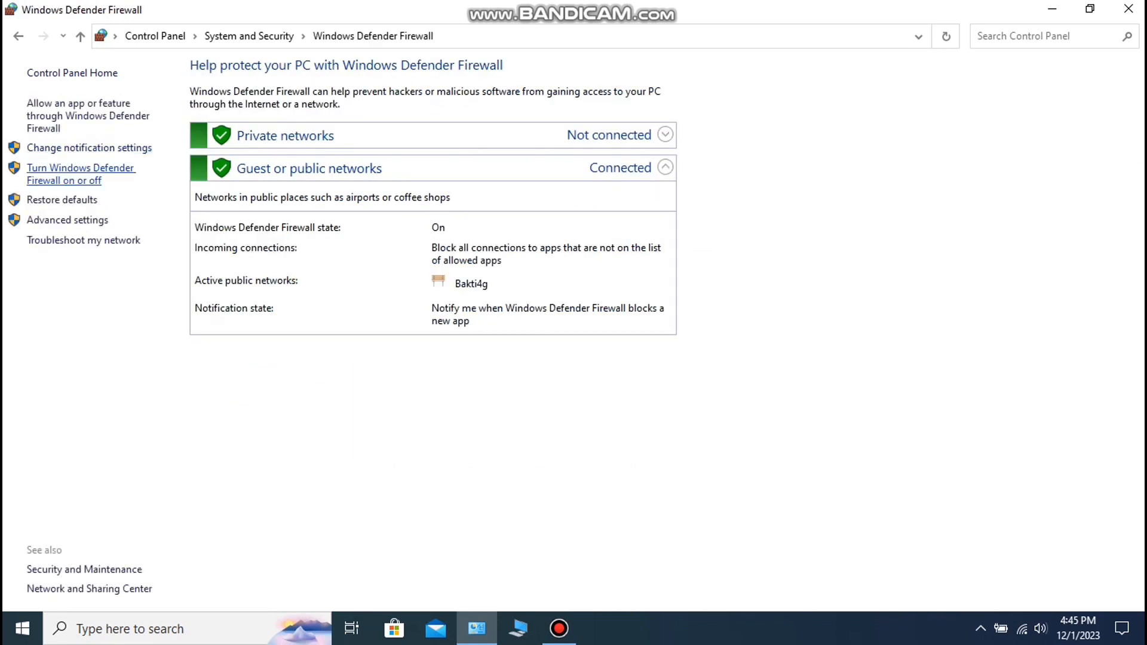
Step: Turn off Windows Defender Firewall for private and public networks on the second computer and dismiss the security notification
click(80, 174)
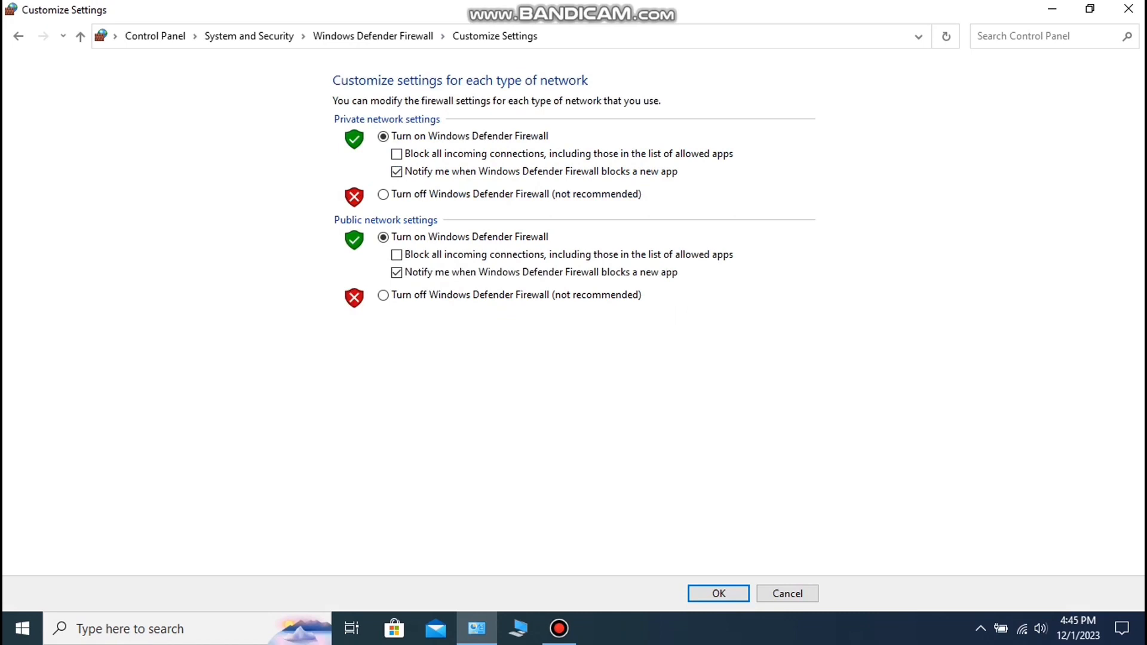
click(384, 195)
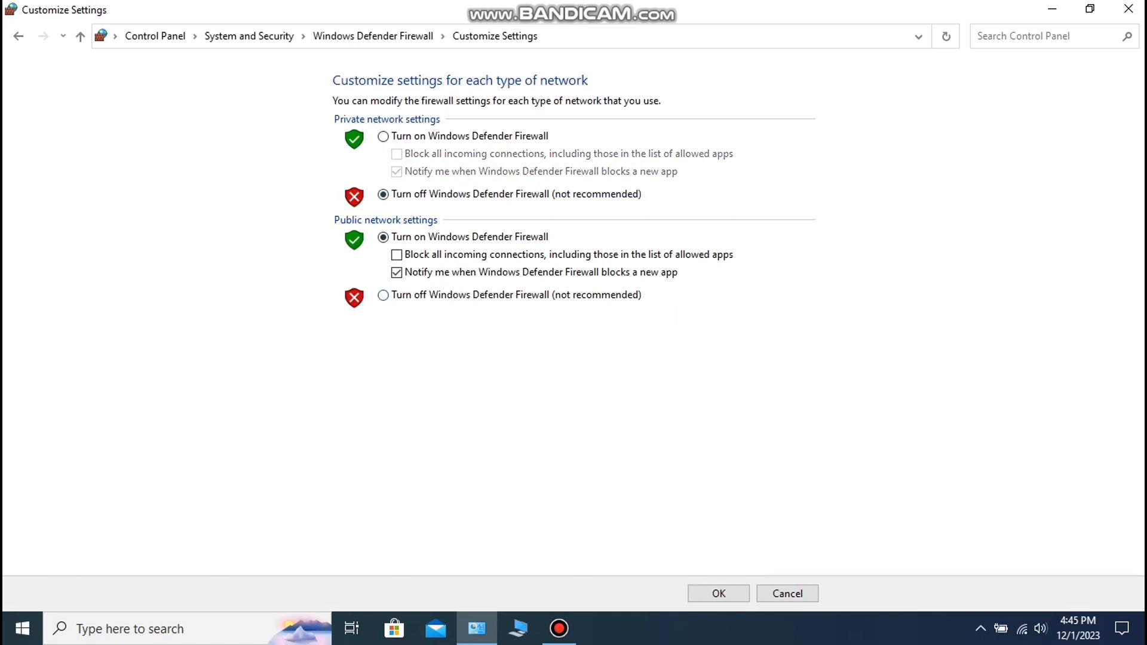
click(384, 296)
key(Return)
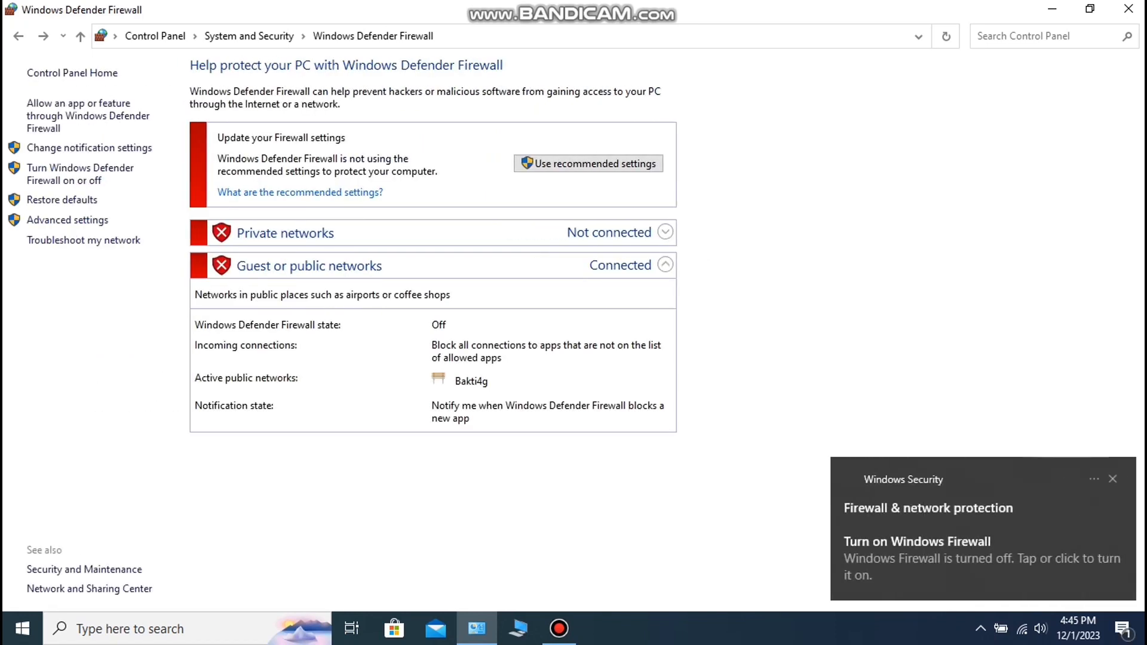
click(1113, 480)
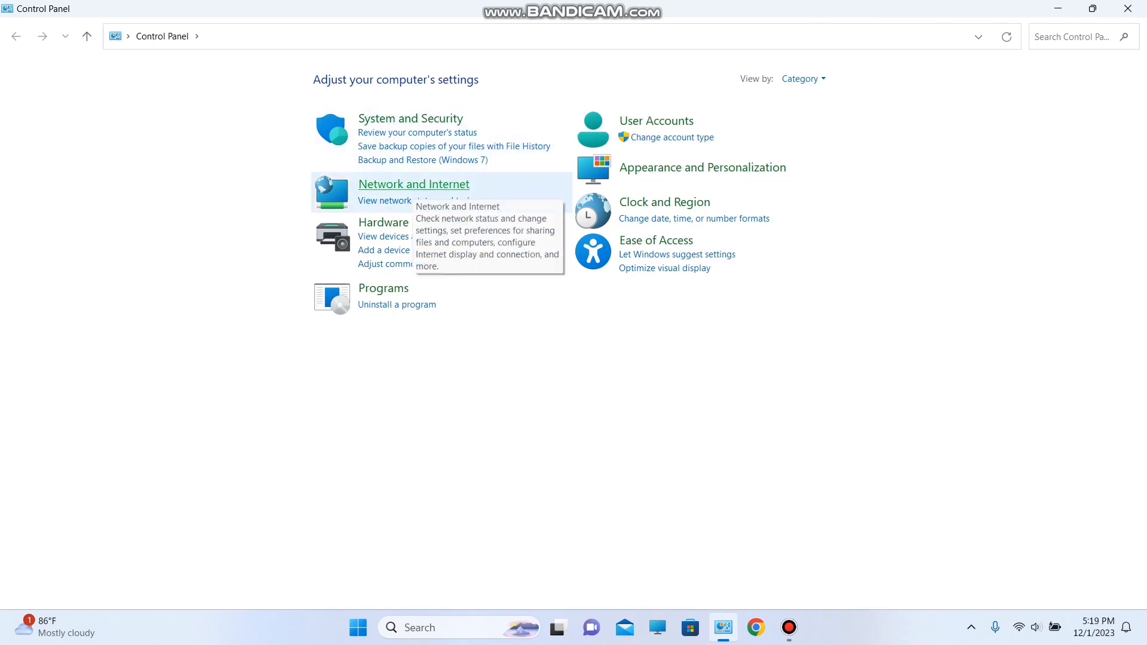
Step: Open the Internet Protocol Version 4 (TCP/IPv4) properties of the Ethernet adapter from the Network and Internet settings
click(419, 193)
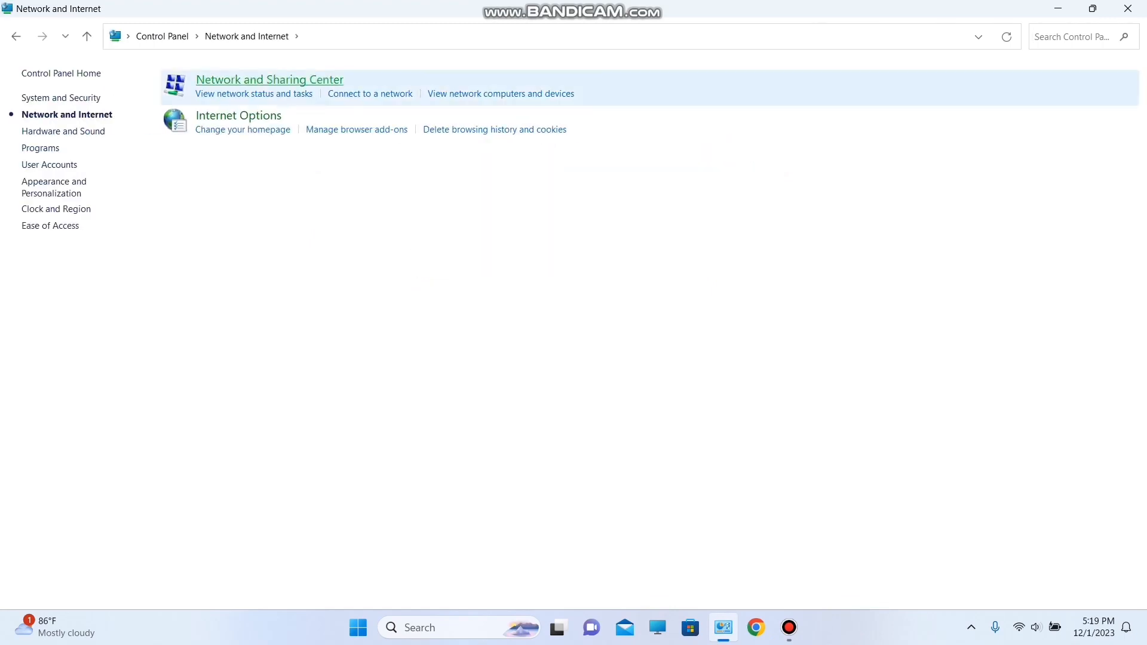
click(270, 79)
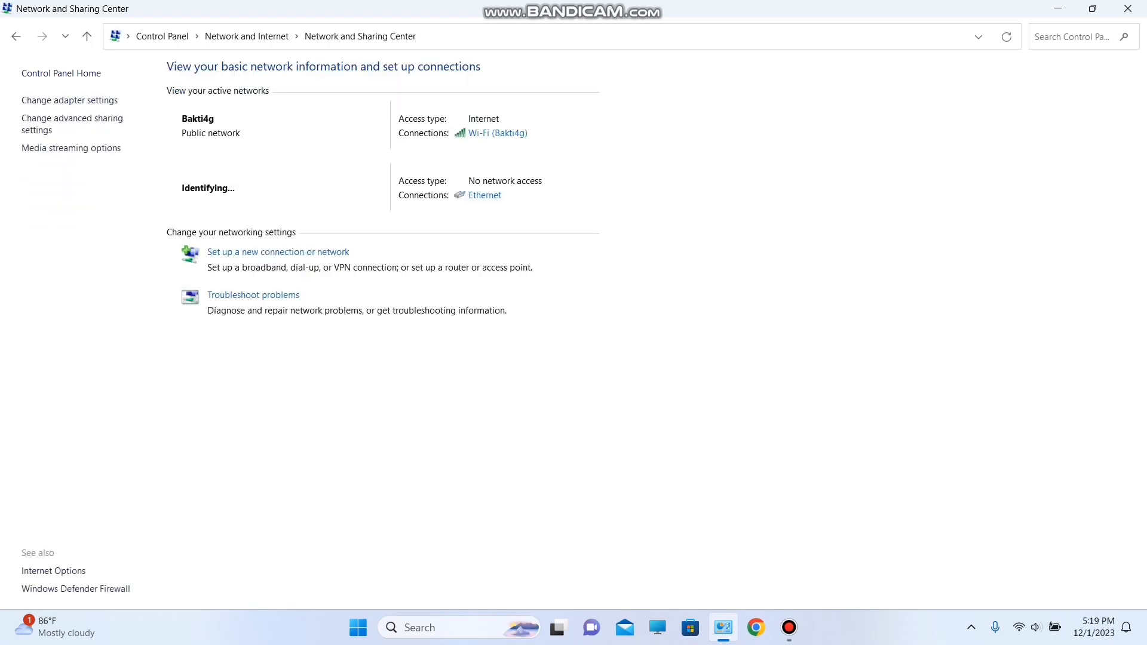
click(70, 100)
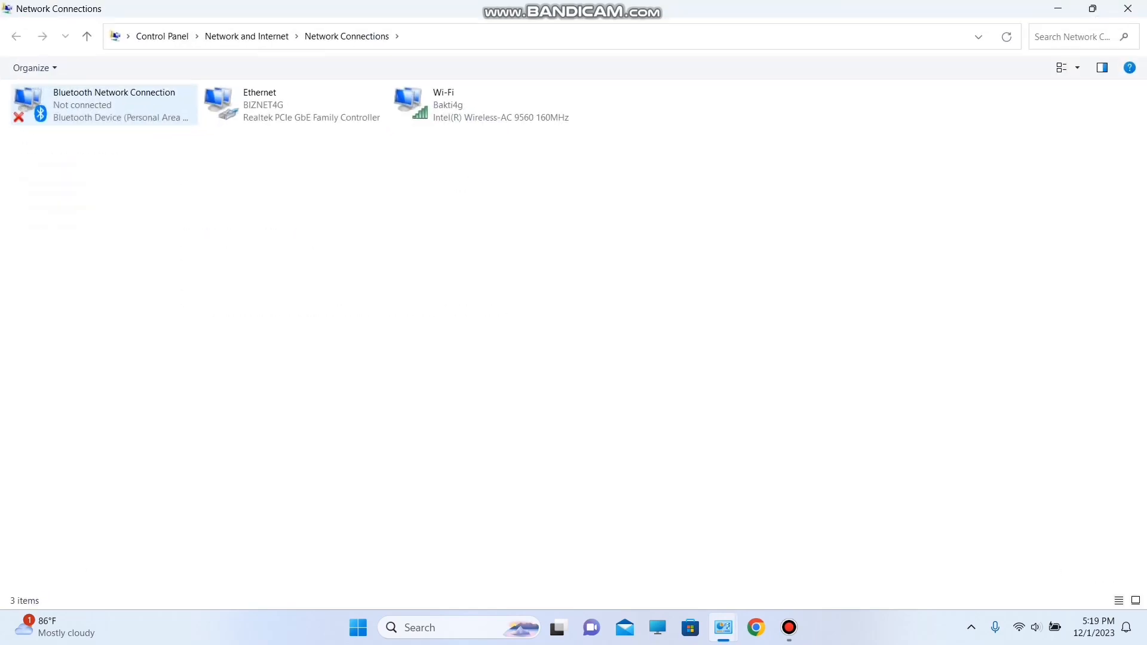
right_click(276, 97)
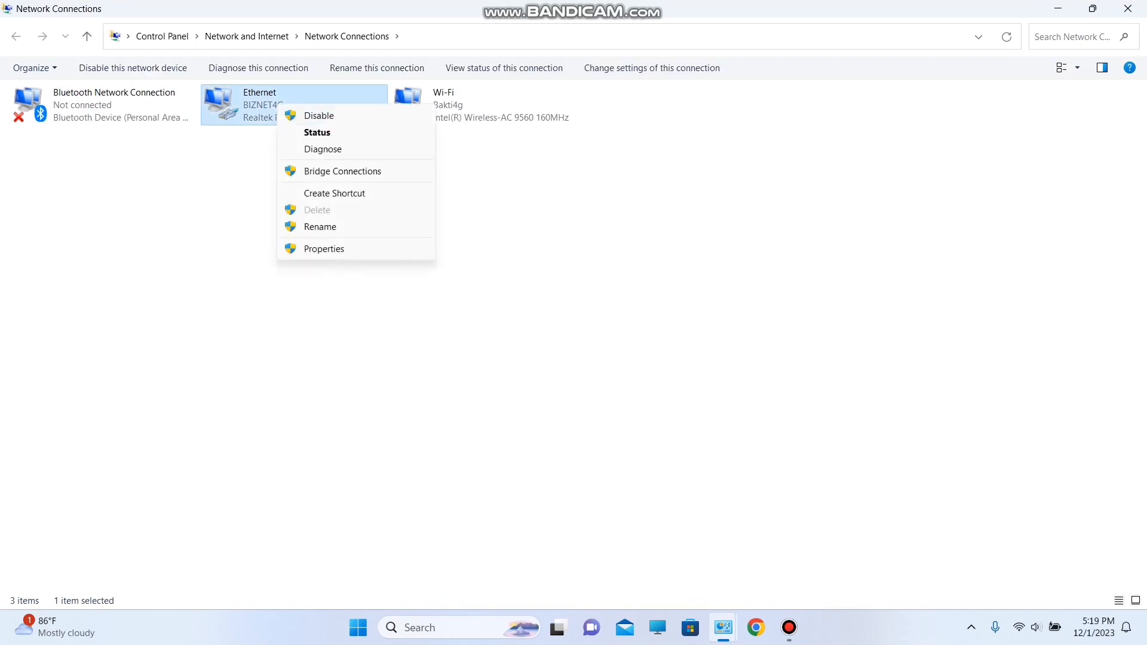
click(335, 249)
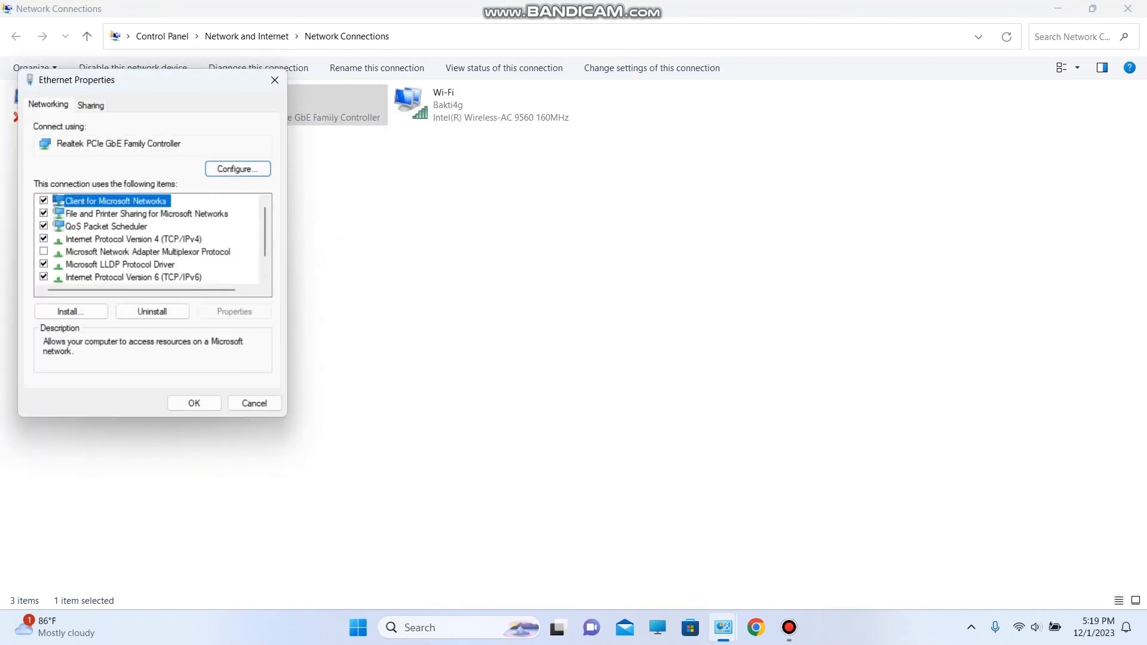
double_click(134, 239)
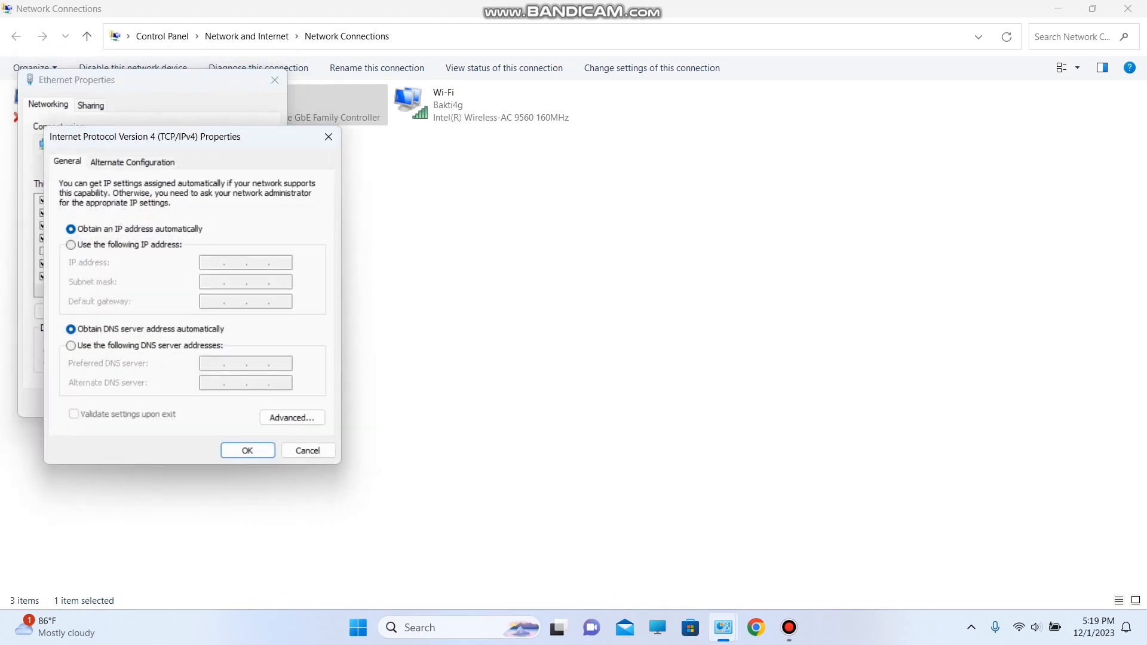
Step: Assign the Ethernet adapter the static IP address 192.168.1.1, subnet mask 255.255.255.0 and default gateway 192.168.1.2, and save the properties
click(71, 245)
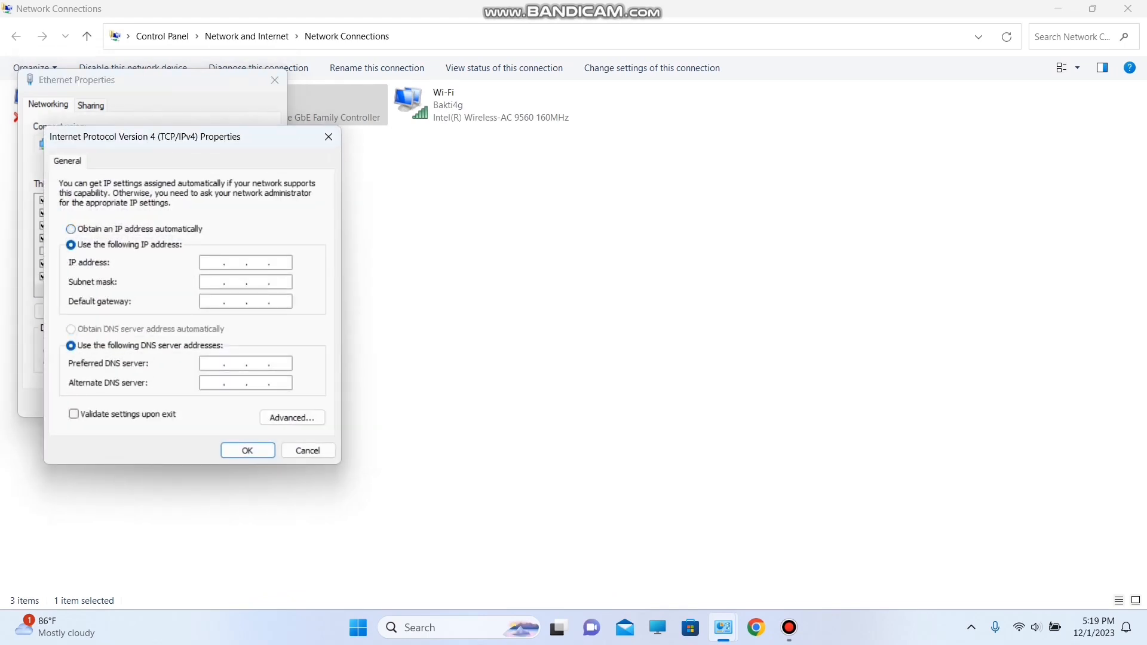
text(192.168.1.1)
key(Tab)
text(198)
key(BackSpace)
text(2)
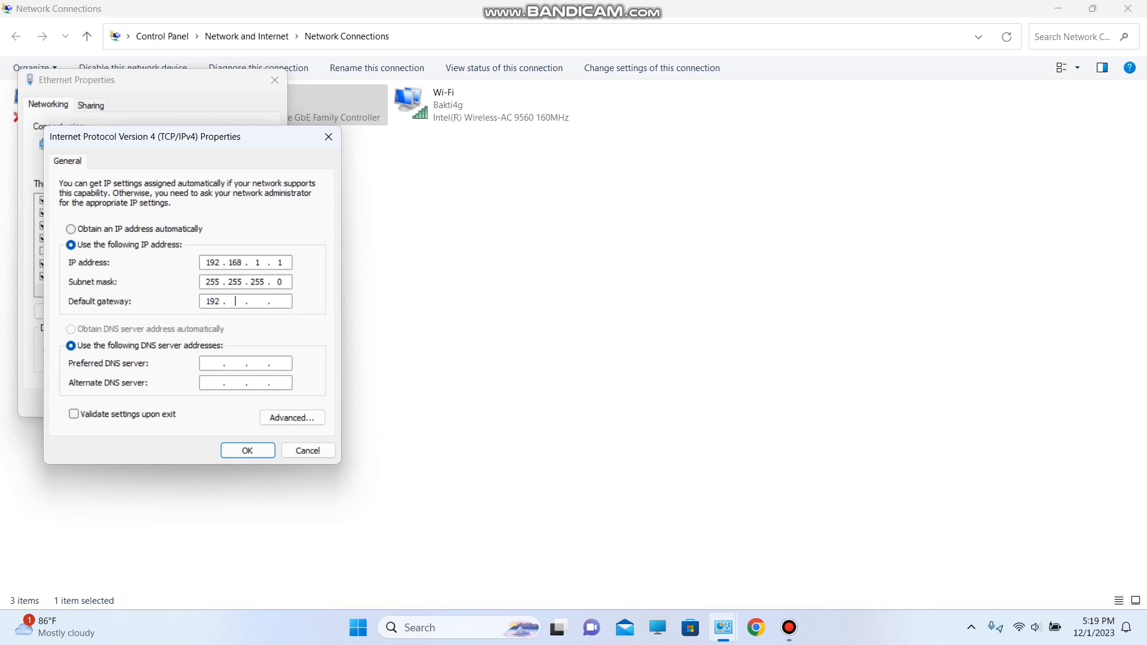
text(1681.2)
key(Return)
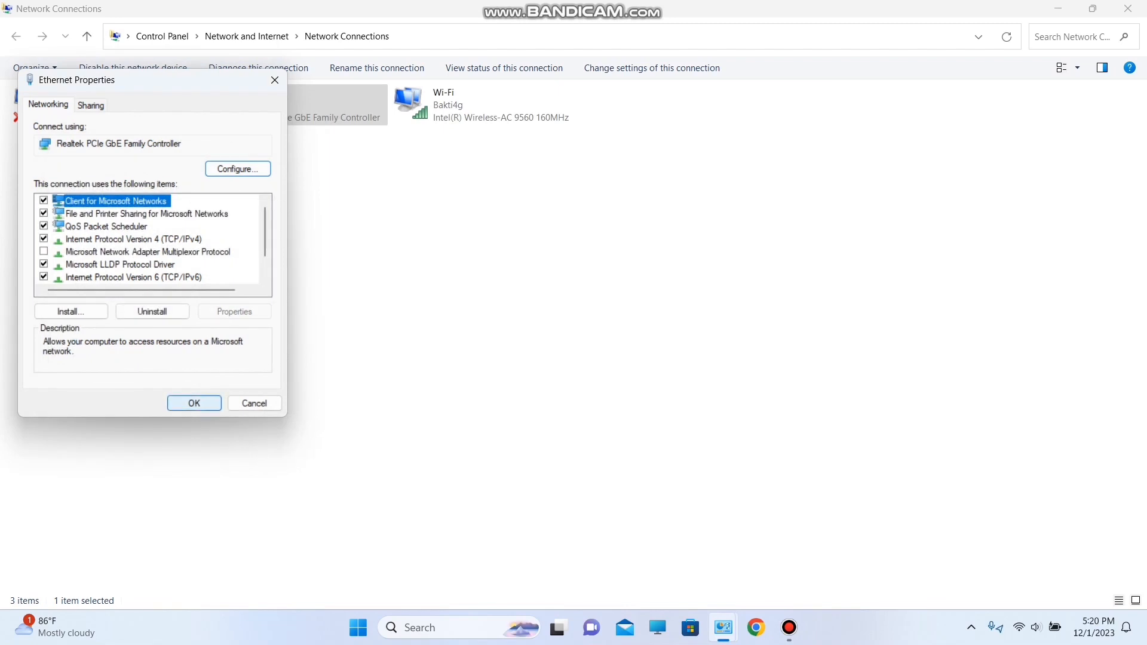
key(Return)
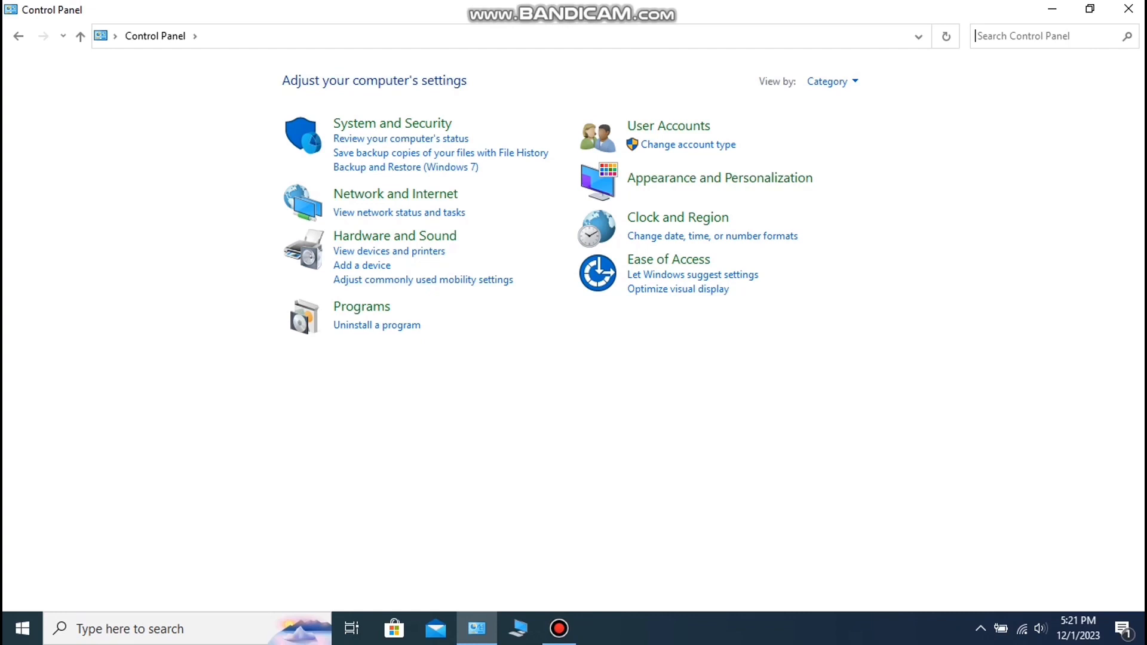
Step: On the second computer, open the TCP/IPv4 properties of its Ethernet adapter through the Network and Sharing Center's adapter settings
click(395, 194)
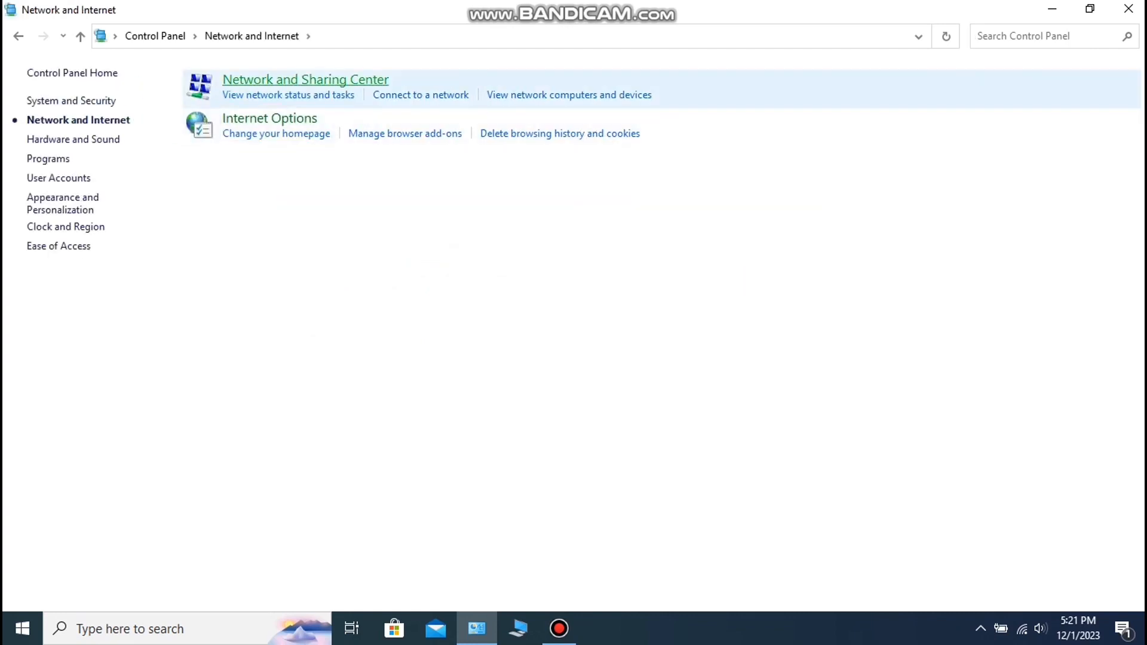
click(305, 79)
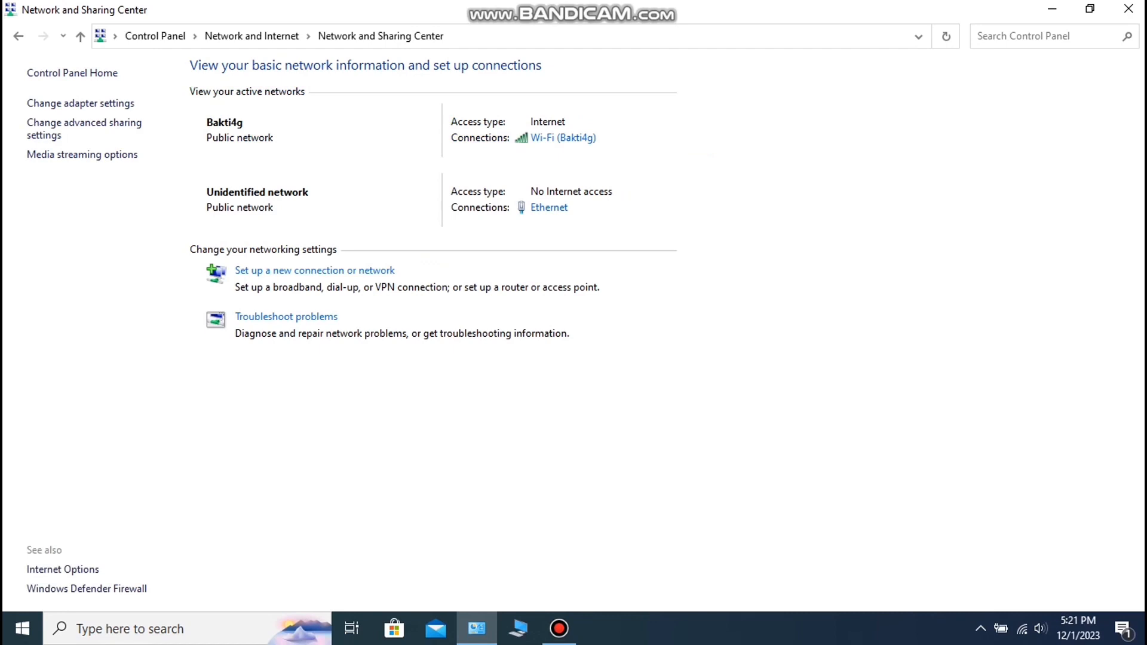
click(80, 104)
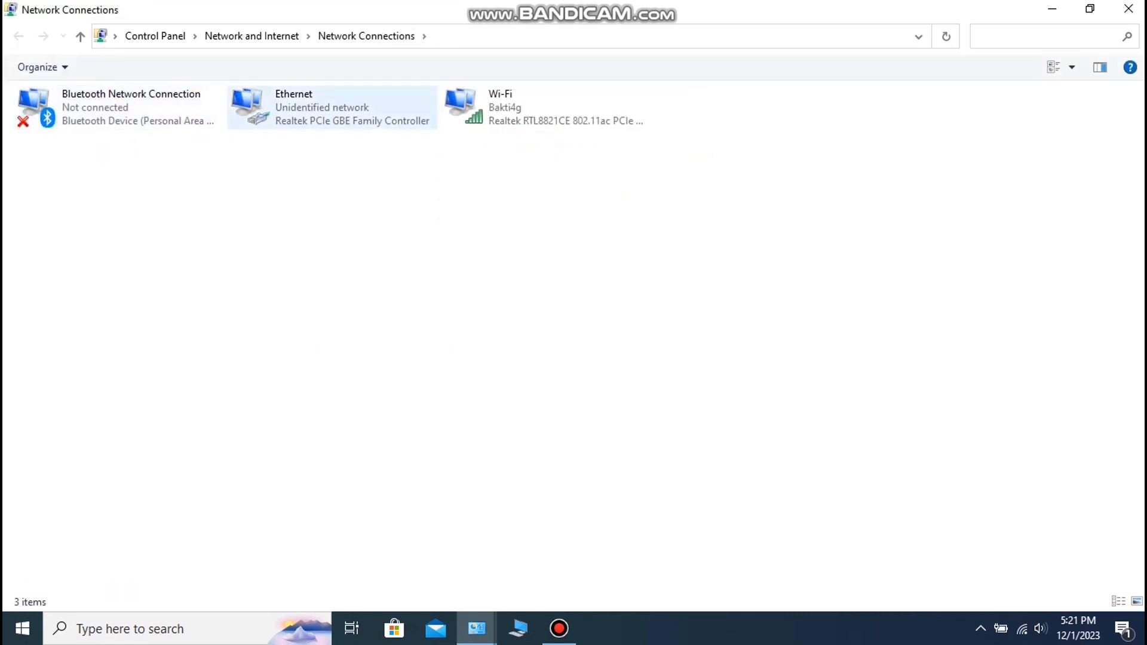
right_click(291, 109)
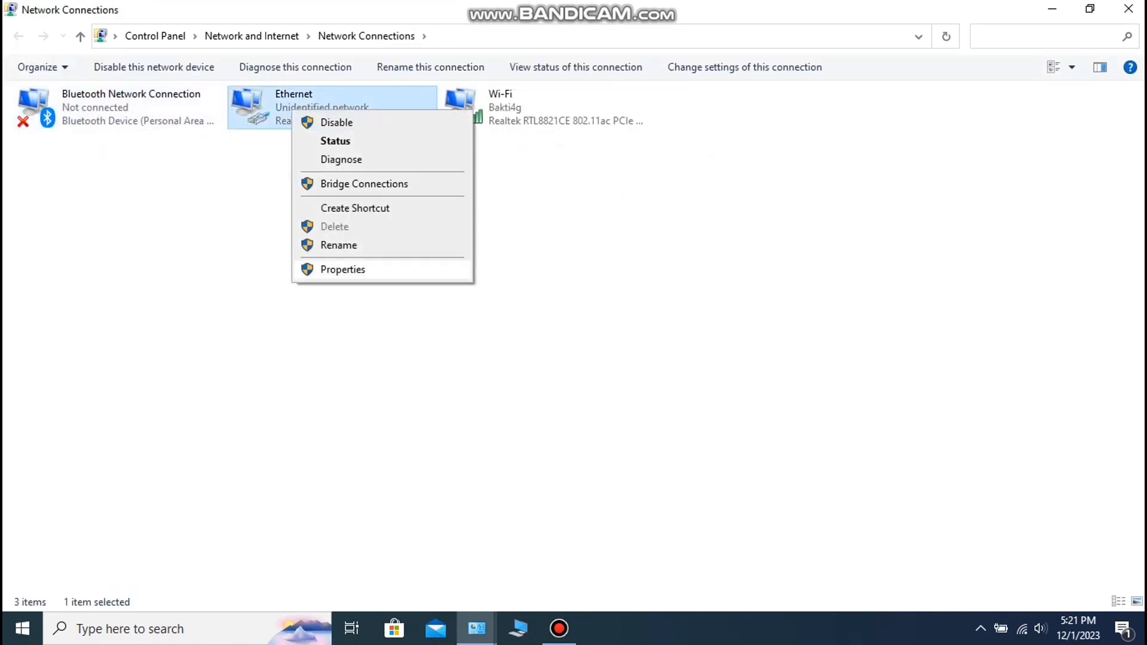
click(342, 269)
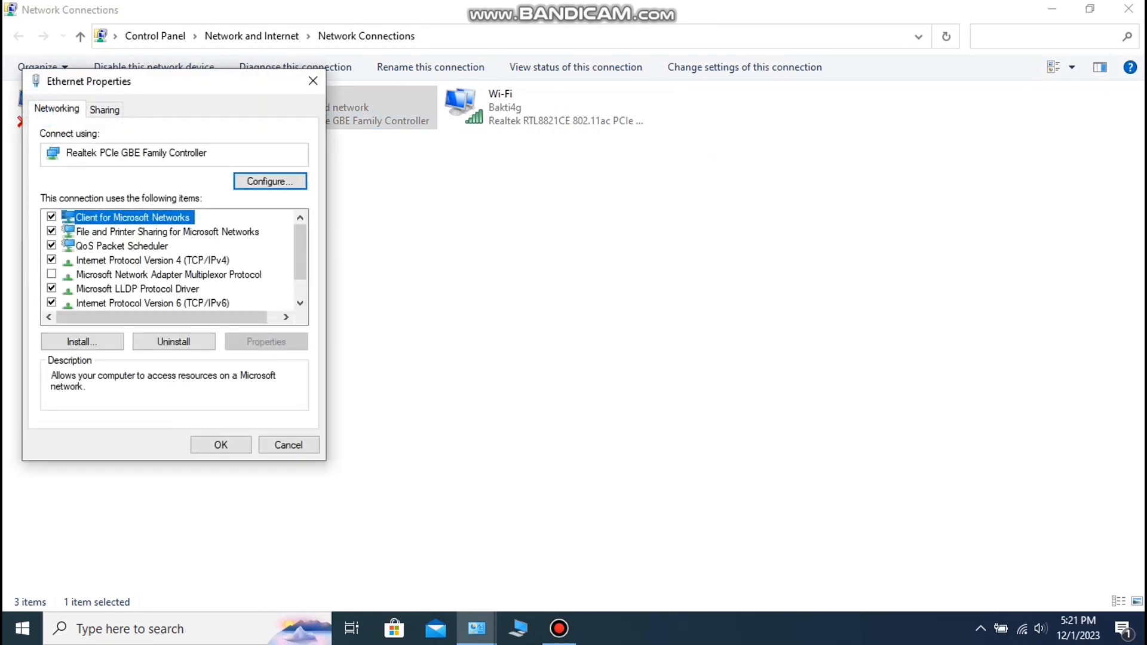
double_click(153, 260)
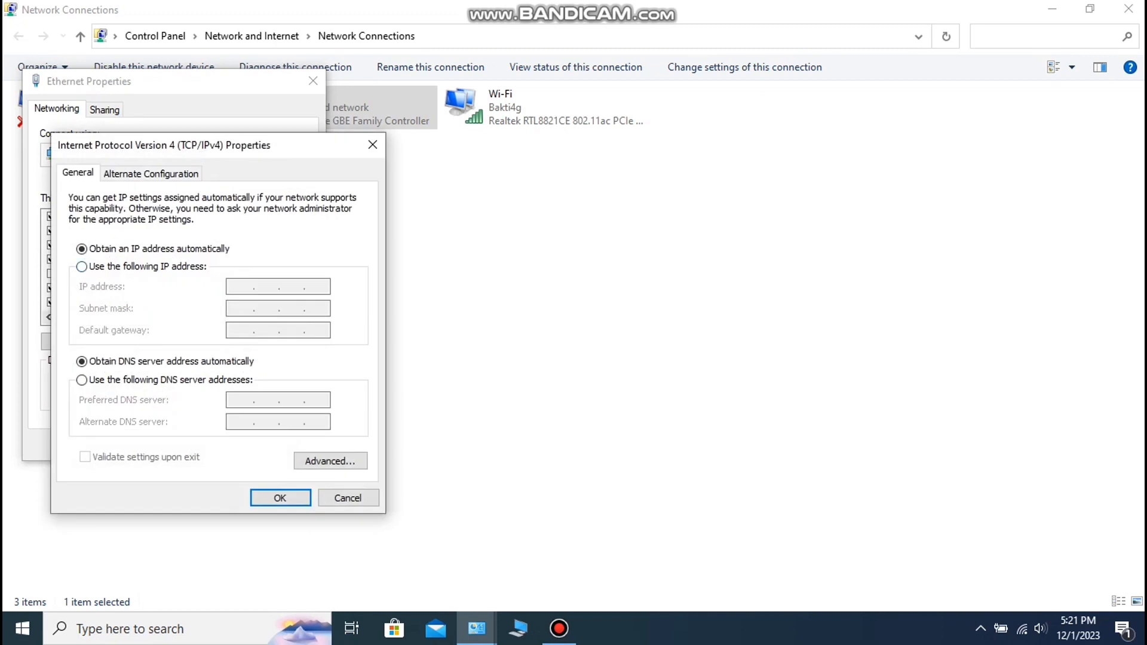
Step: Assign the second computer's Ethernet adapter IP address 192.168.1.2, subnet mask 255.255.255.0 and default gateway 192.168.1.1, and save the properties
click(82, 267)
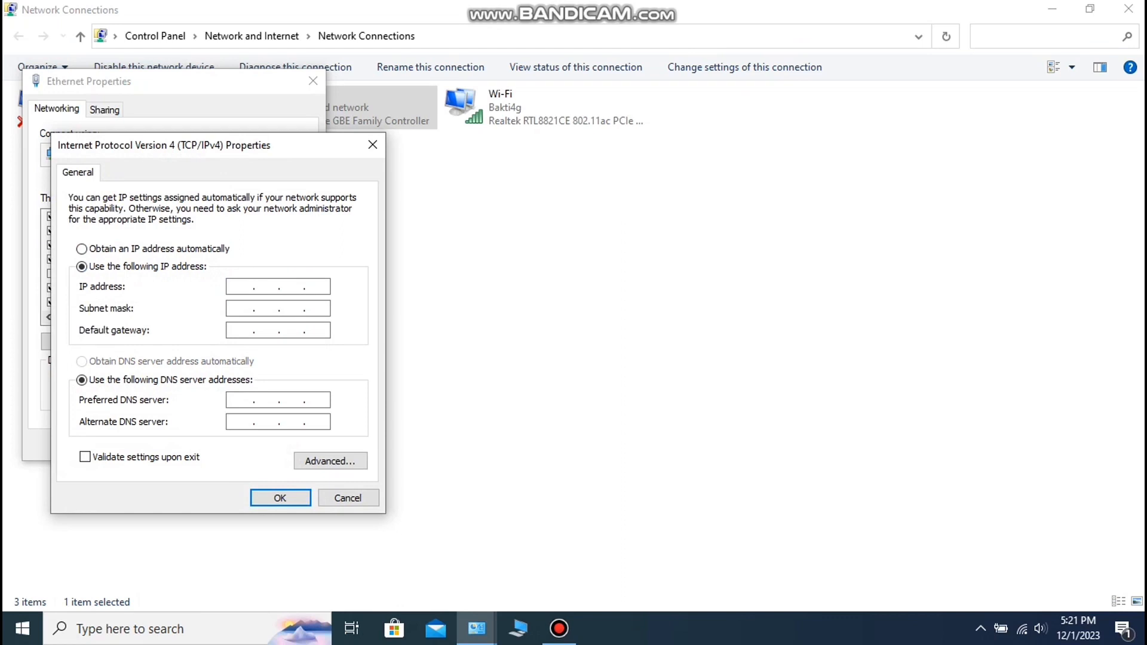
text(192.168.1.2)
key(Tab)
text(192 . 168 . )
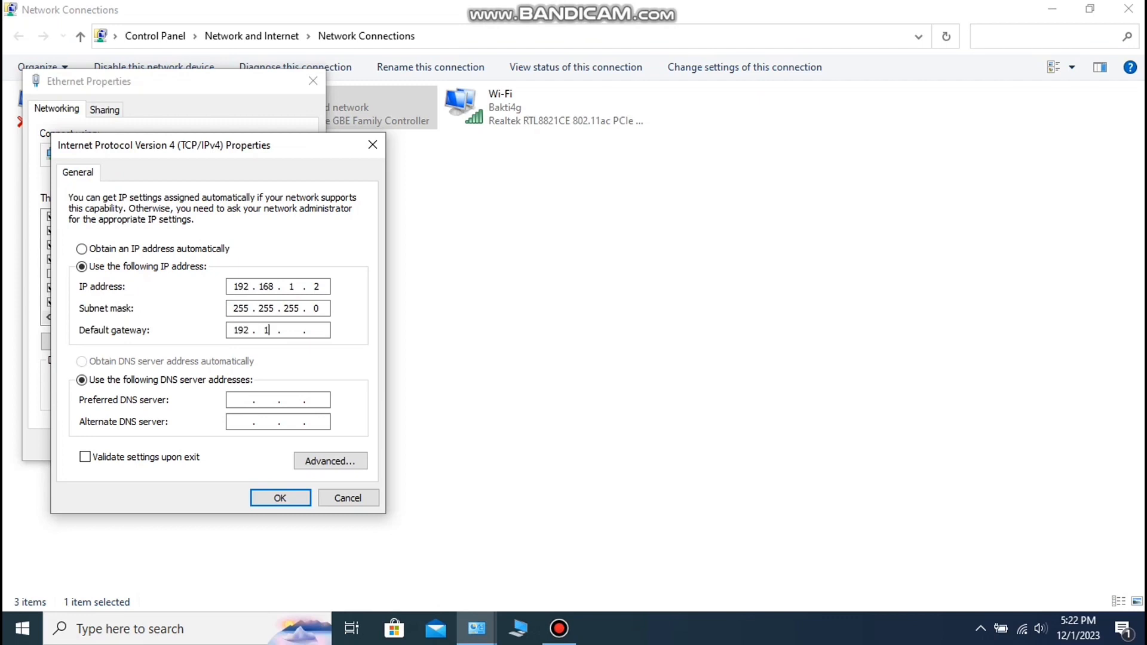
text(1 . 1)
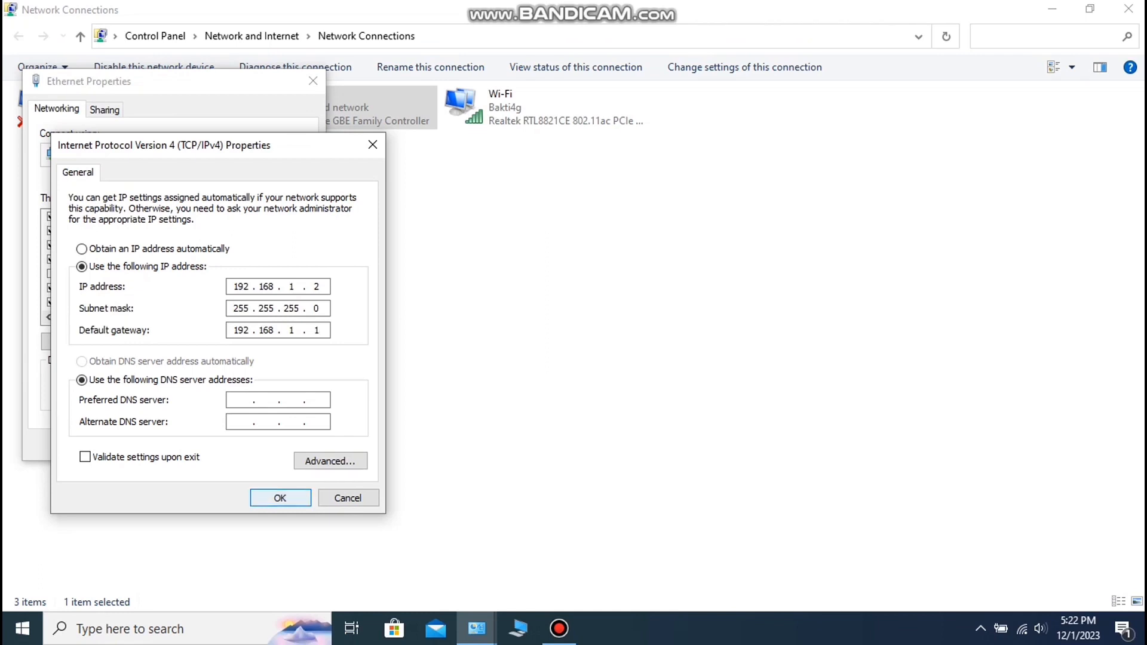
click(280, 498)
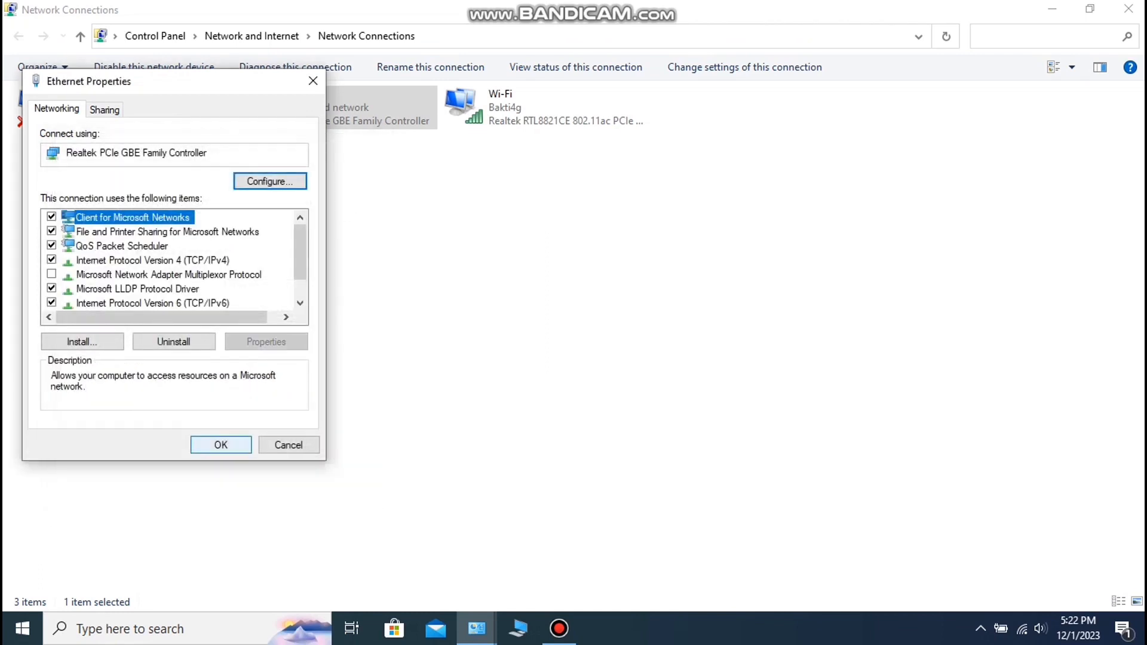
click(220, 445)
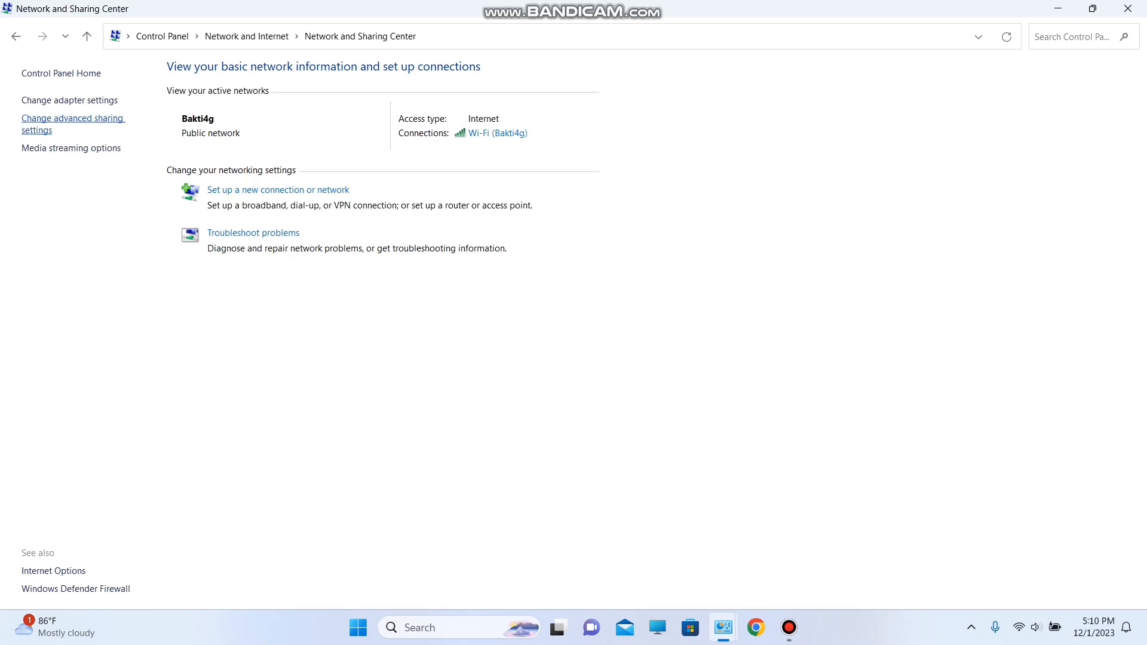
Step: On the first computer, open the advanced sharing settings, review the private and public profiles, and turn on Public folder sharing for all networks
click(73, 119)
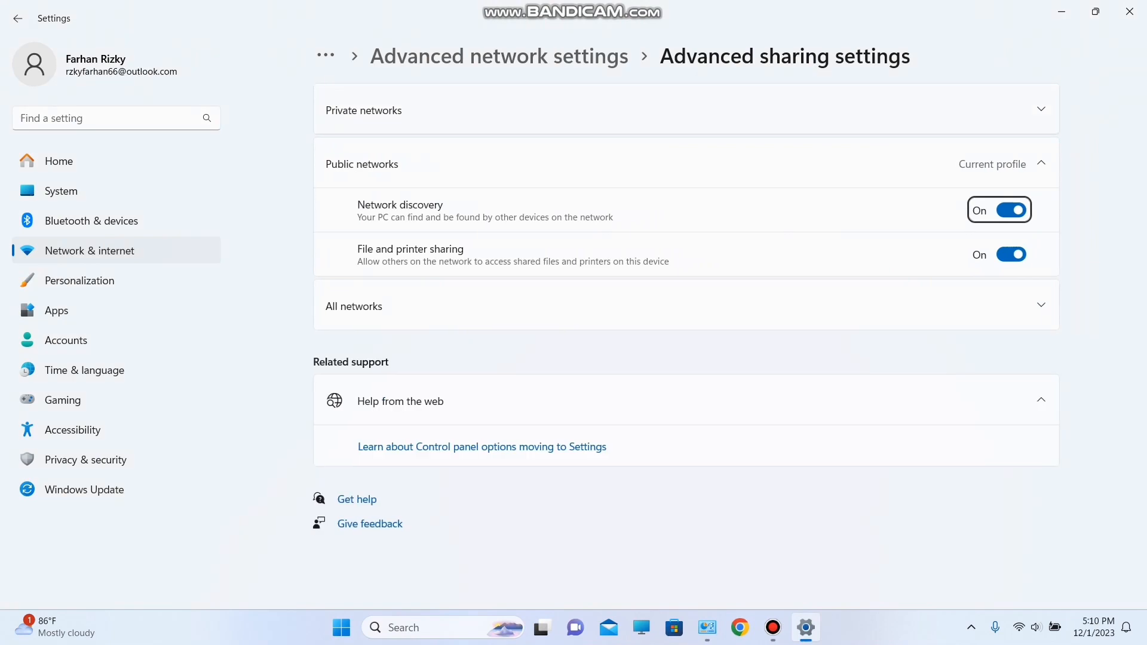
click(383, 110)
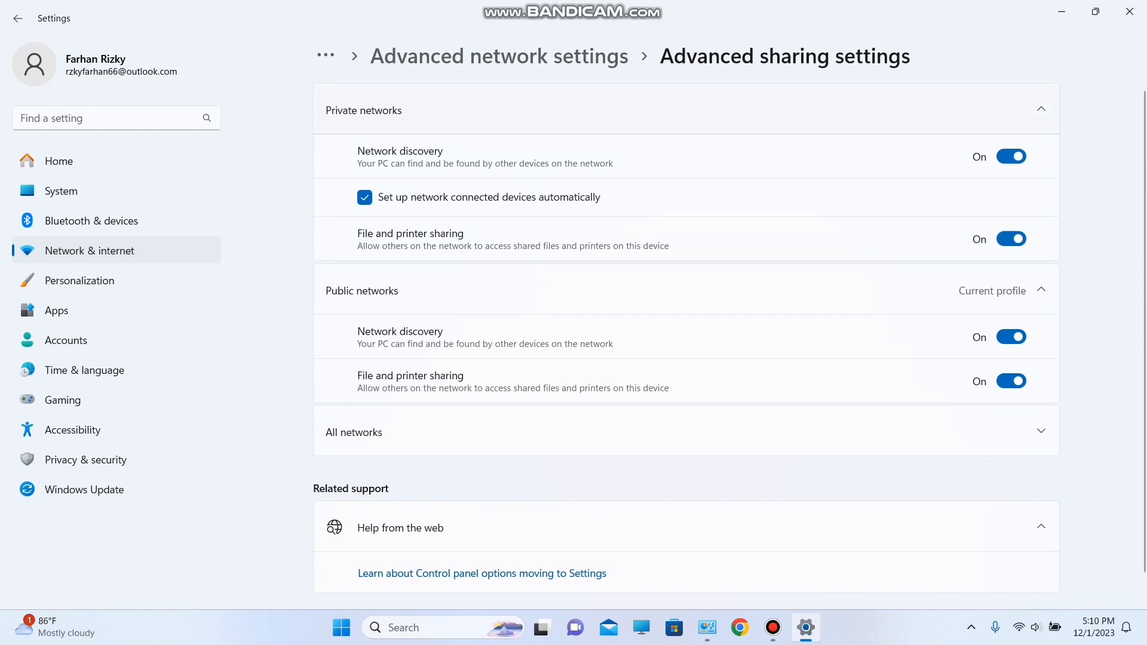
click(1042, 109)
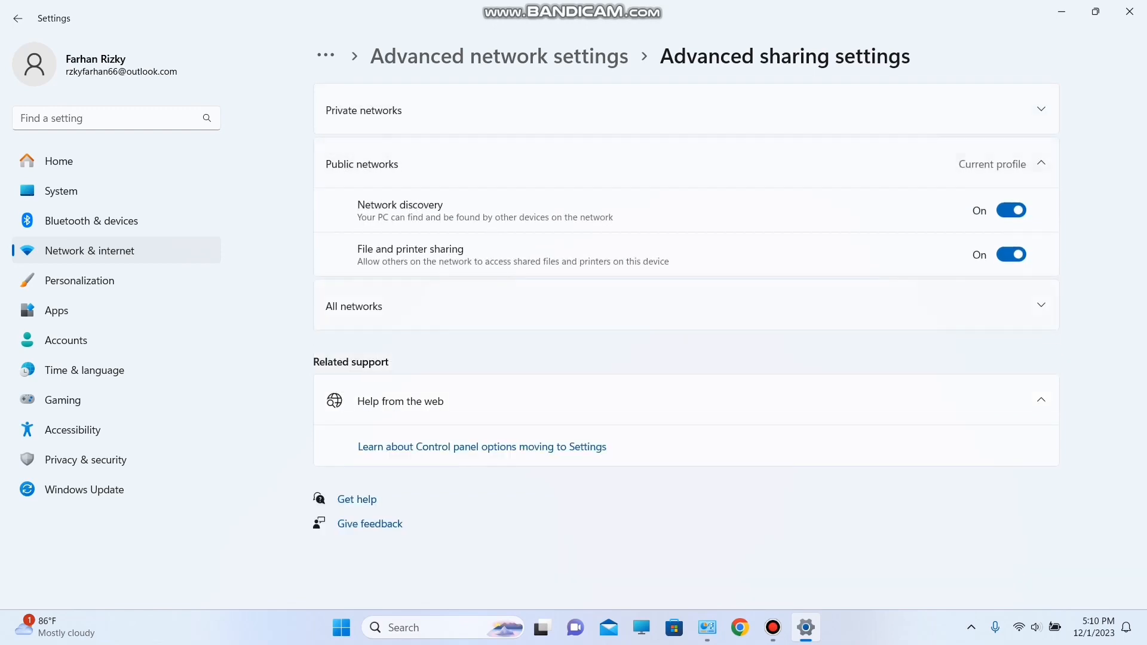
click(1042, 305)
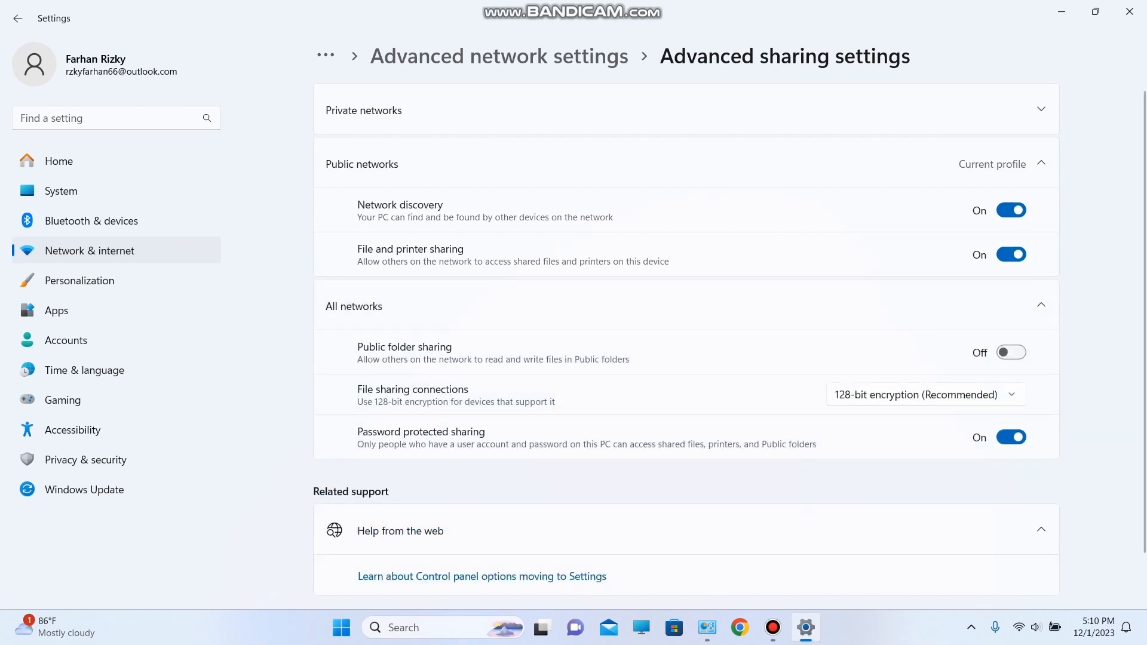
click(1011, 353)
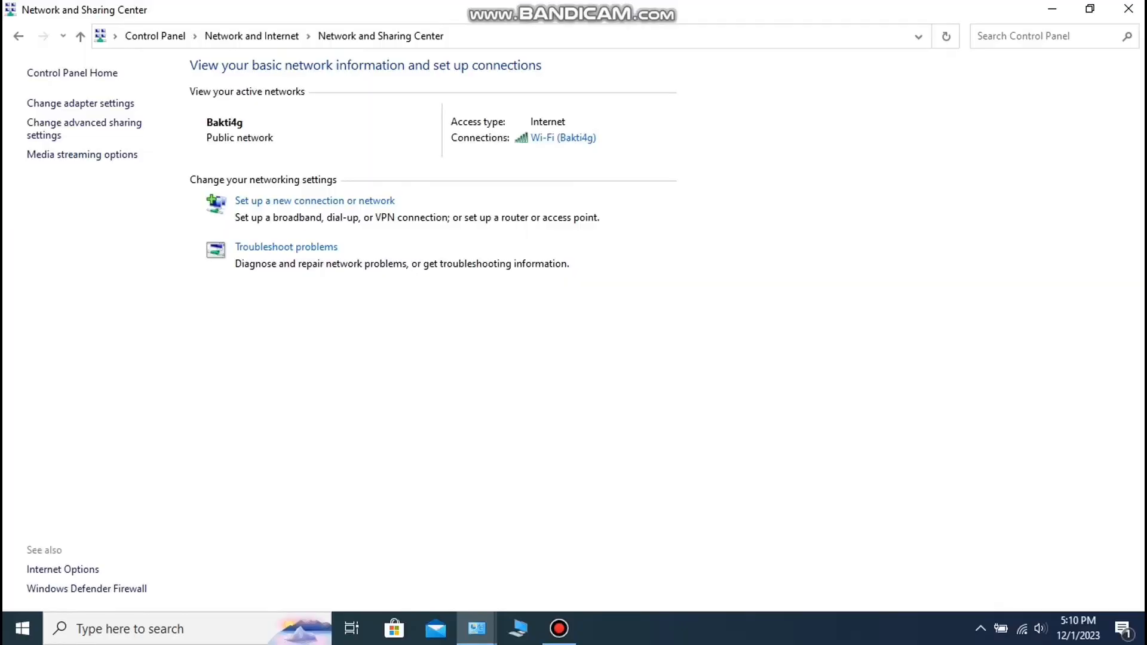
Step: On the second computer, open the advanced sharing settings, turn on Public folder sharing for all networks, and save the changes
click(84, 124)
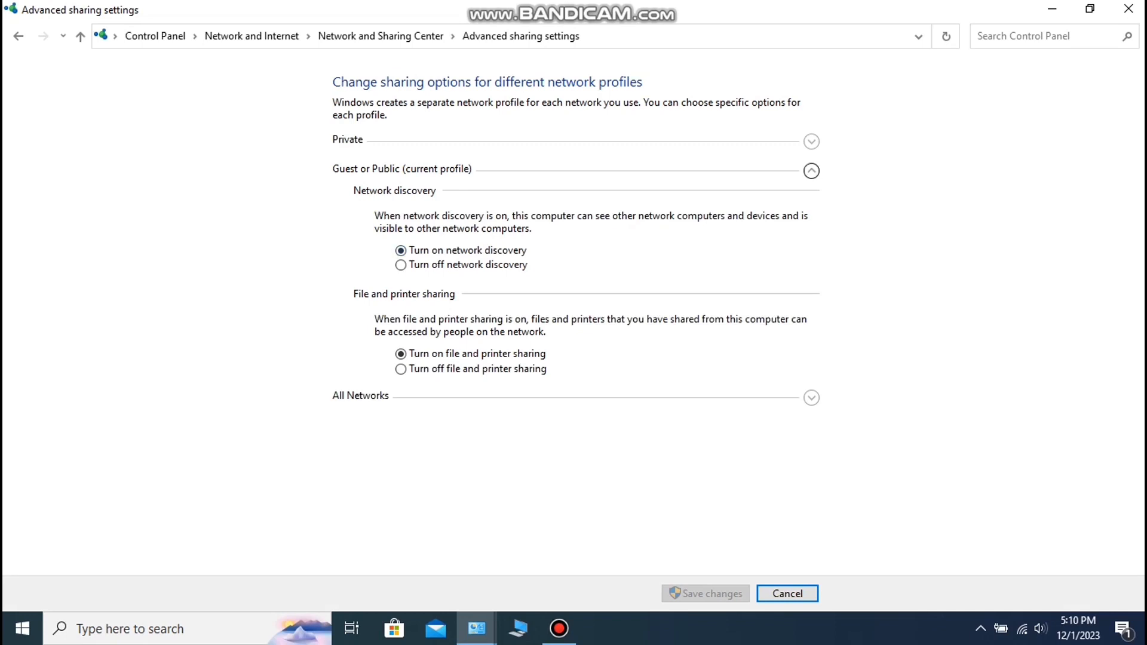
click(812, 141)
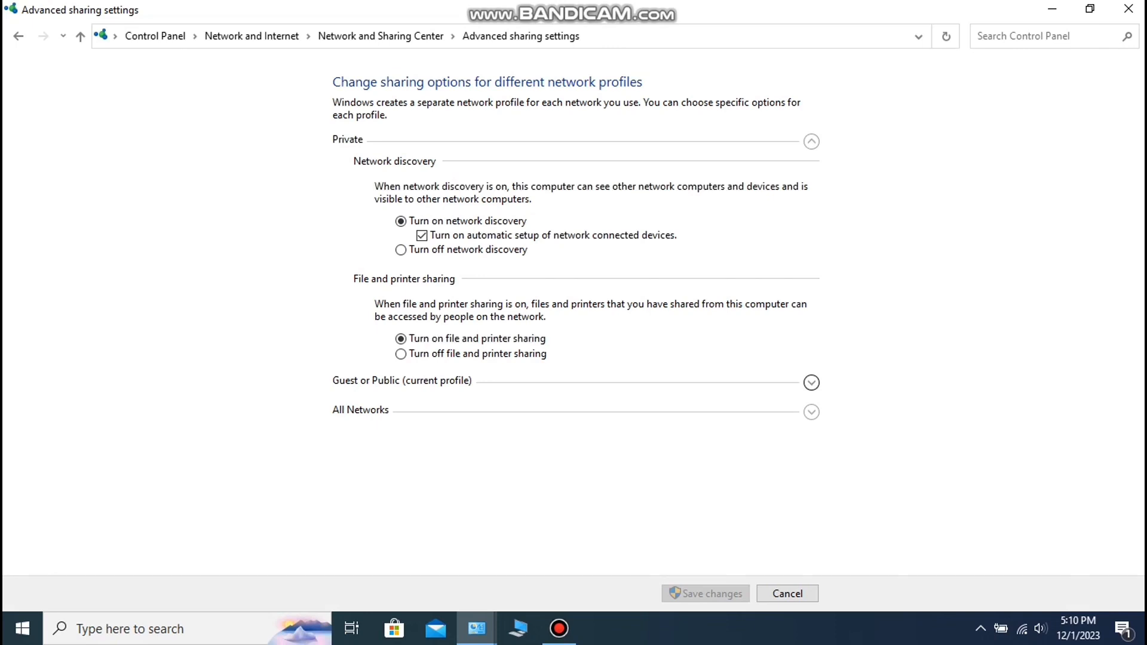
click(812, 382)
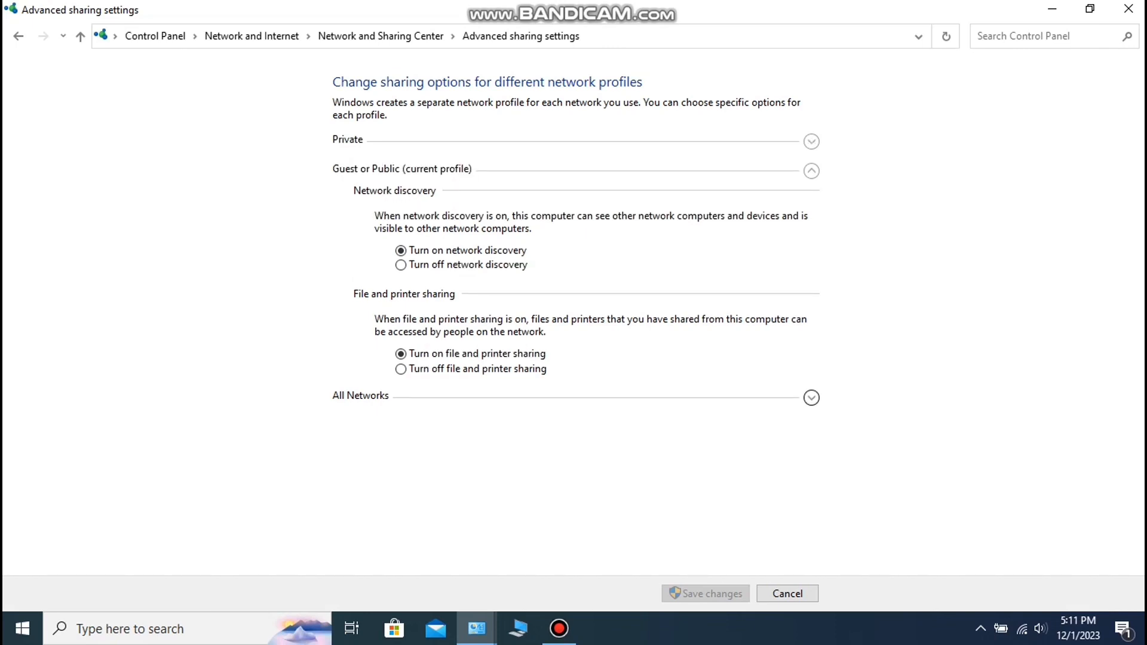
click(812, 397)
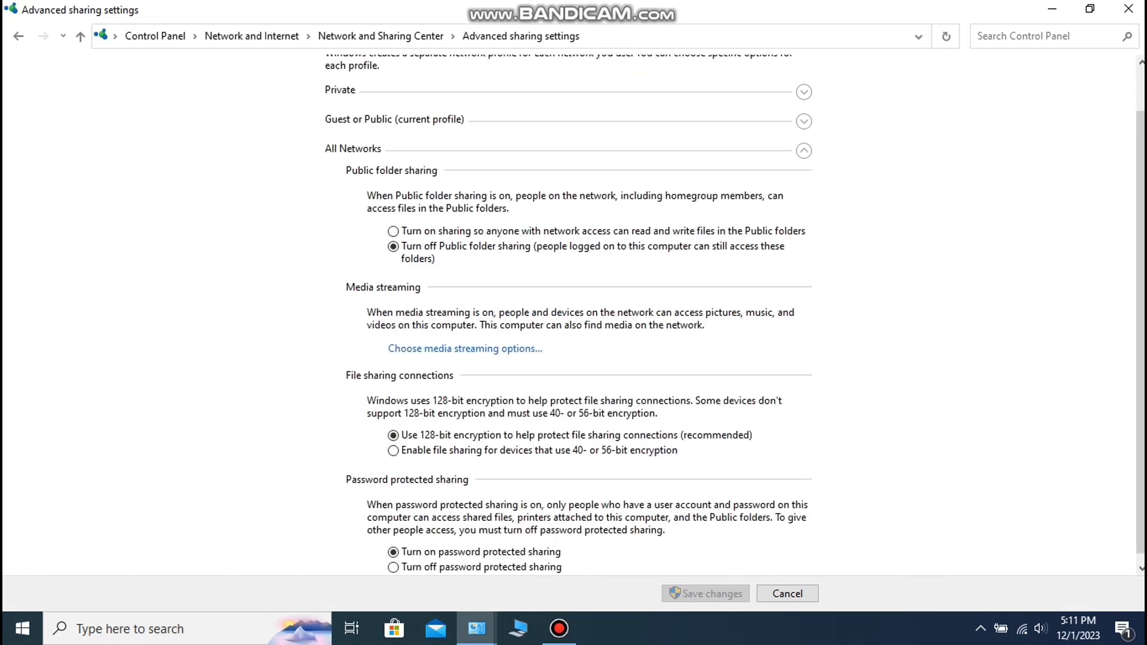
click(394, 231)
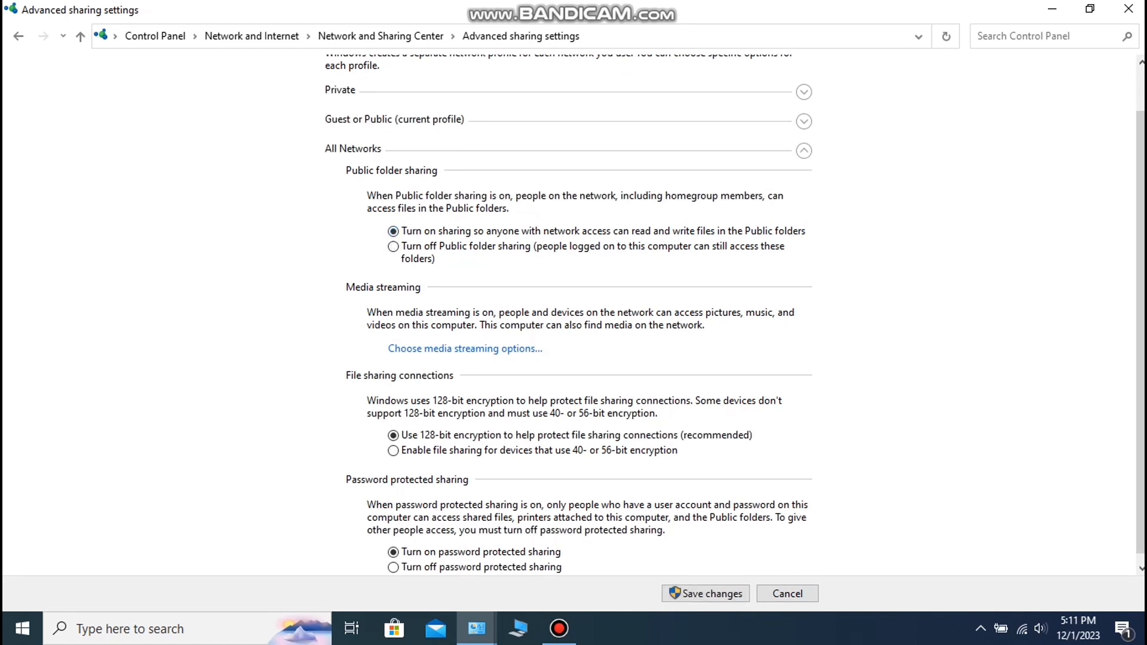
click(706, 594)
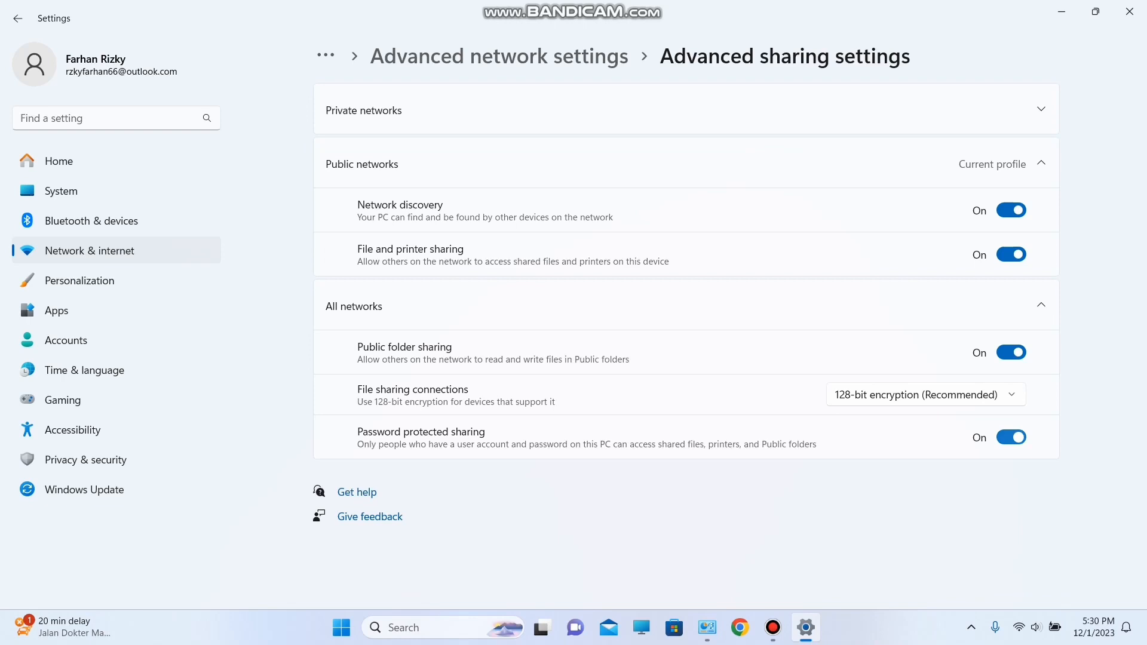
Step: Turn off password protected sharing for all networks on both computers and save the change on the second one
click(1012, 437)
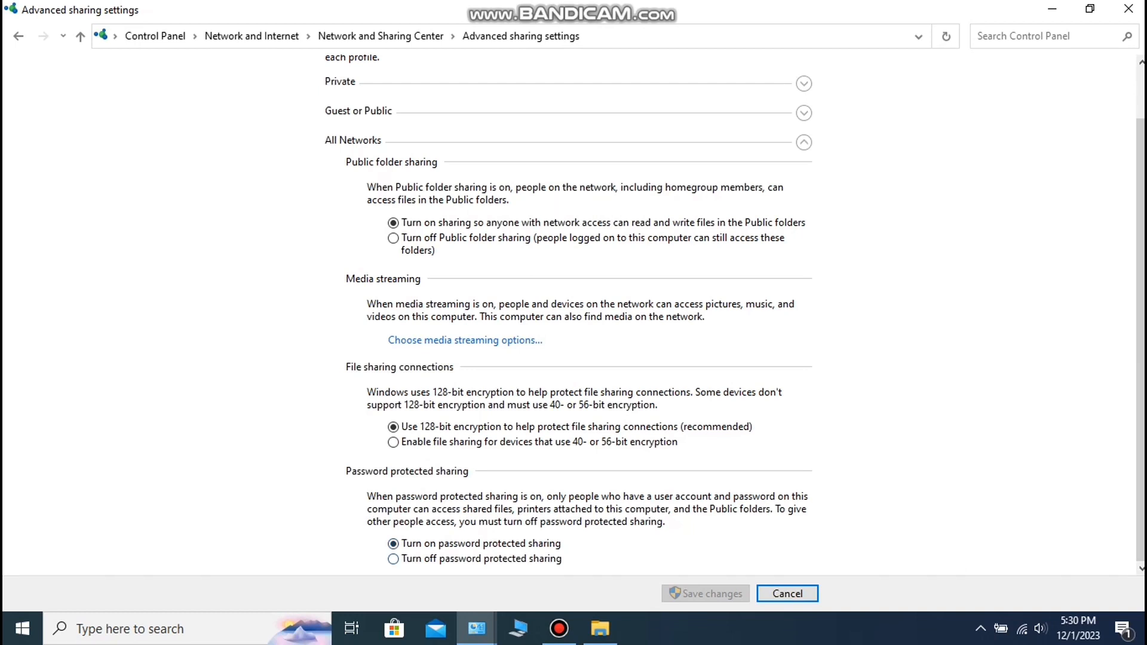
click(393, 559)
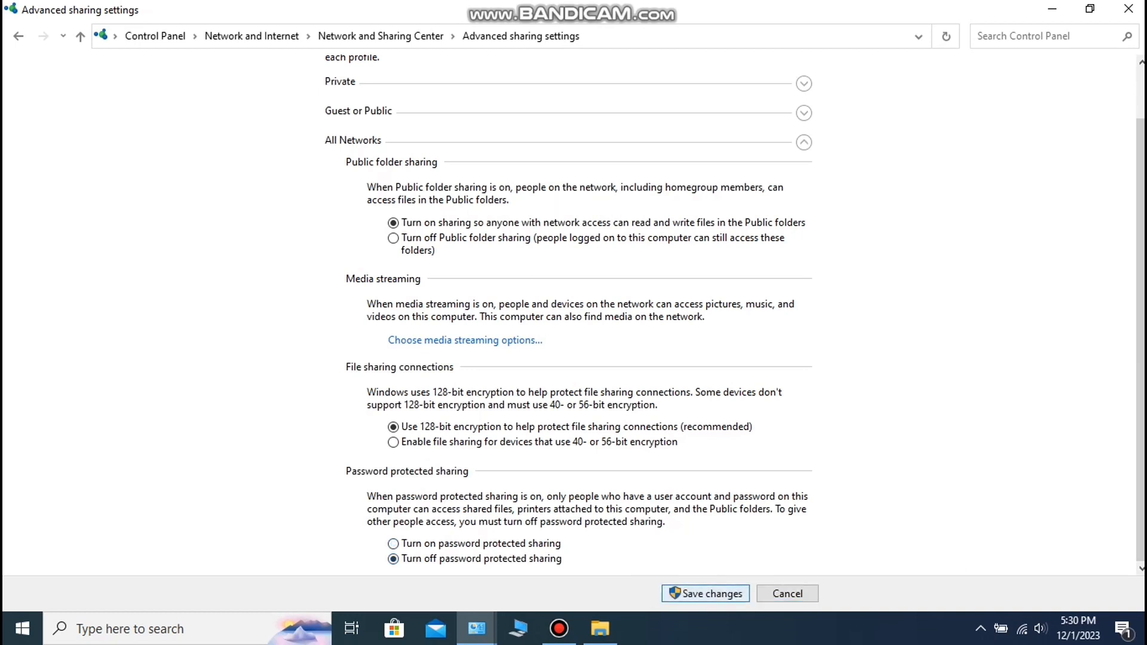
click(705, 593)
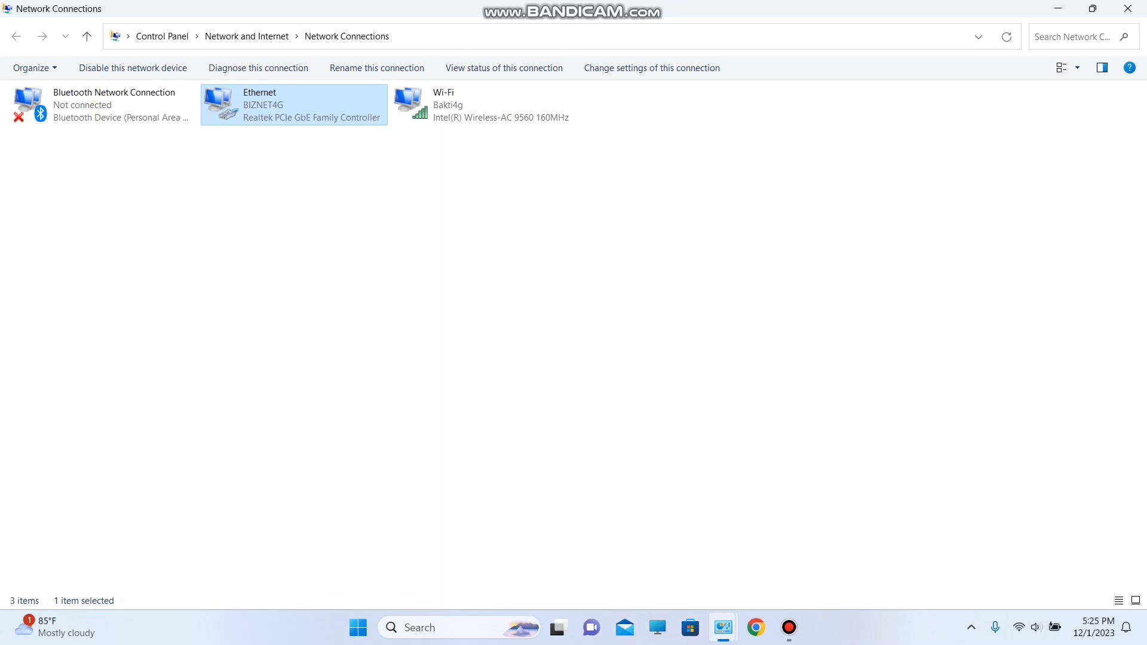
Step: Test the Ethernet connection from the first computer by running ping 192.168.1.2 in Command Prompt
key(super+r)
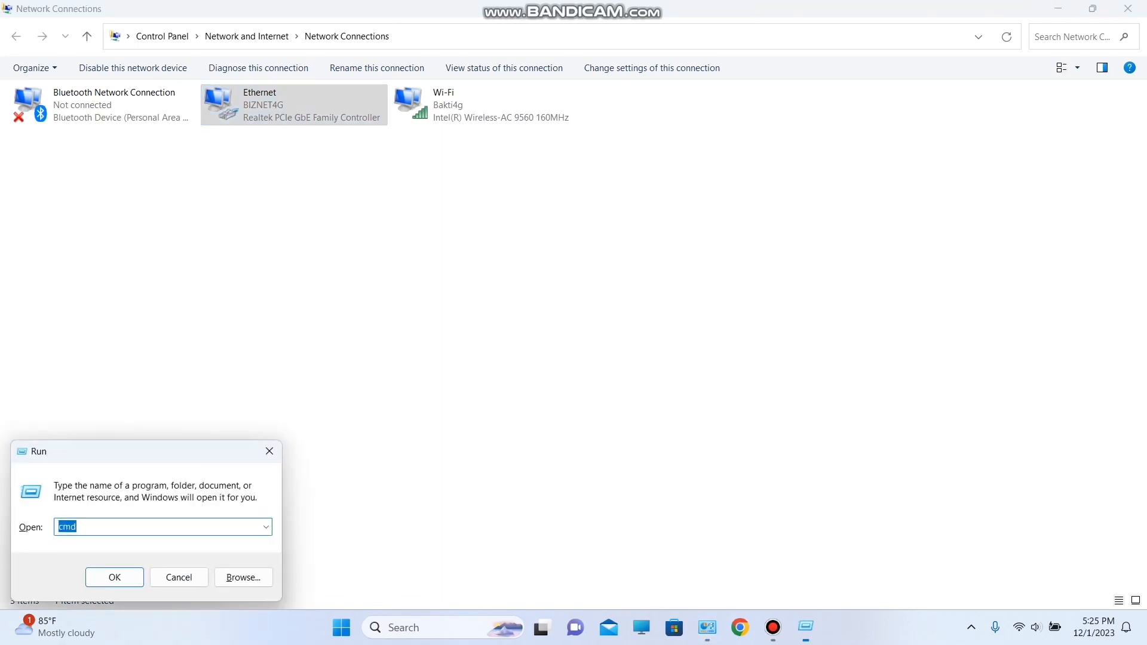
key(Return)
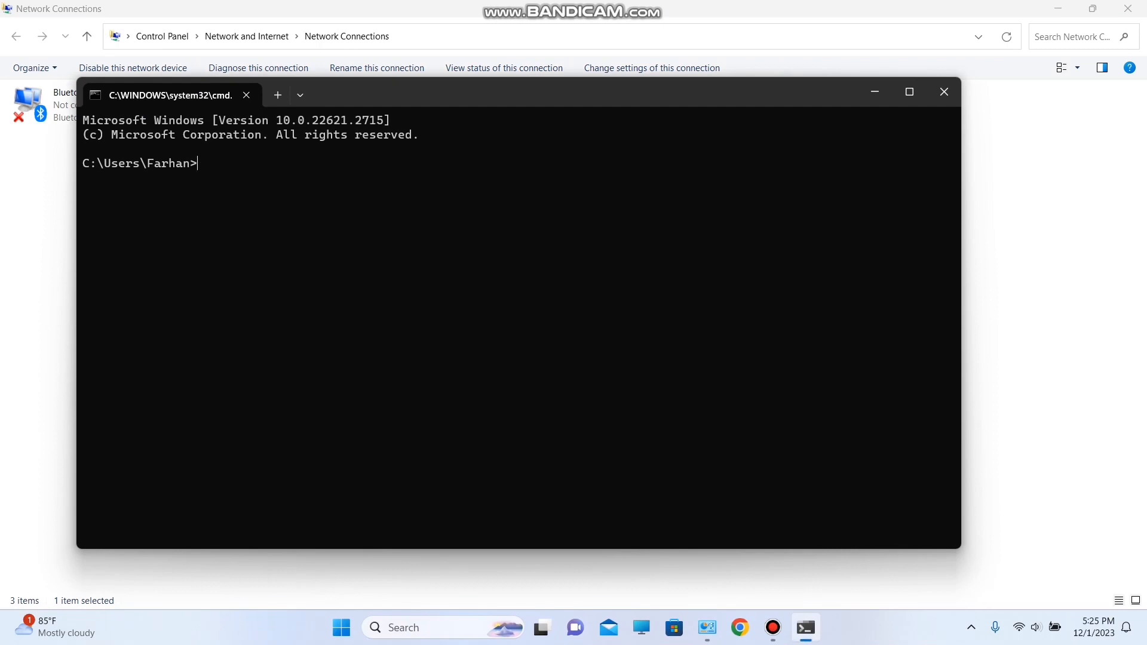
text(ping 192.168.1.2)
key(Return)
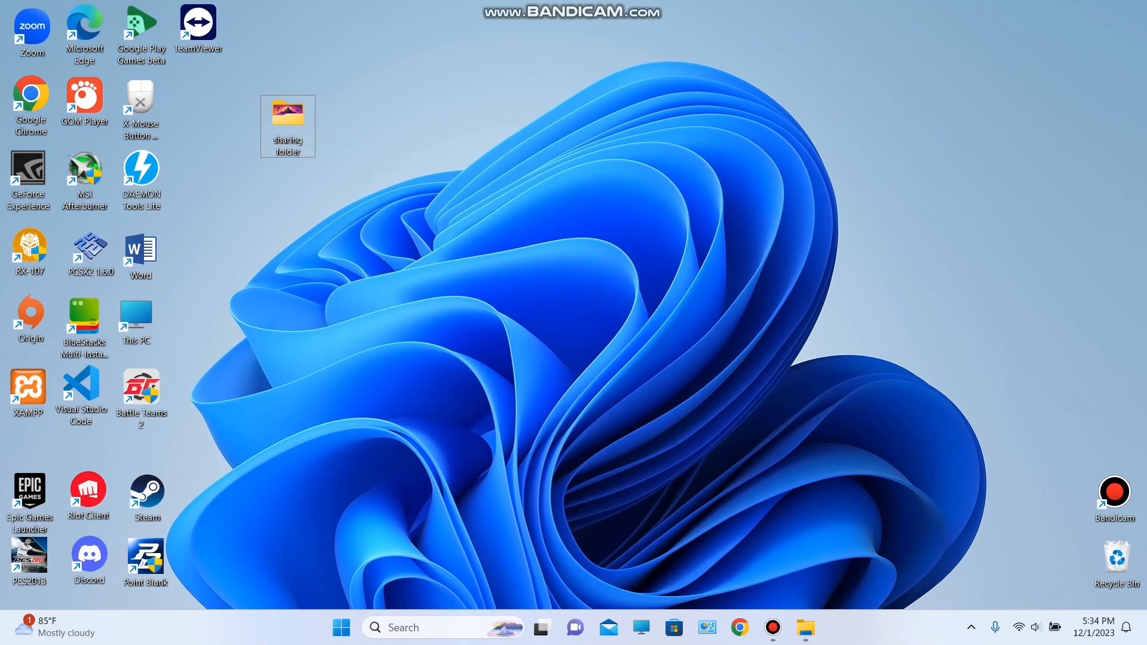
Step: View the sports car image inside the desktop's sharing folder, and close both the image and the folder
double_click(288, 123)
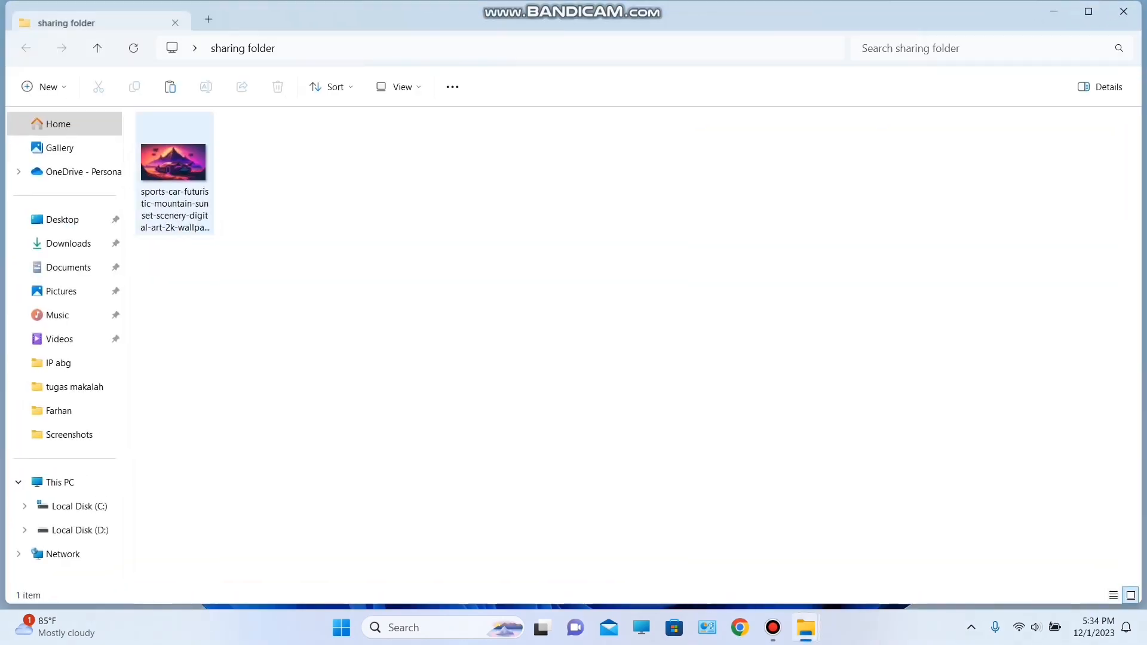
double_click(174, 174)
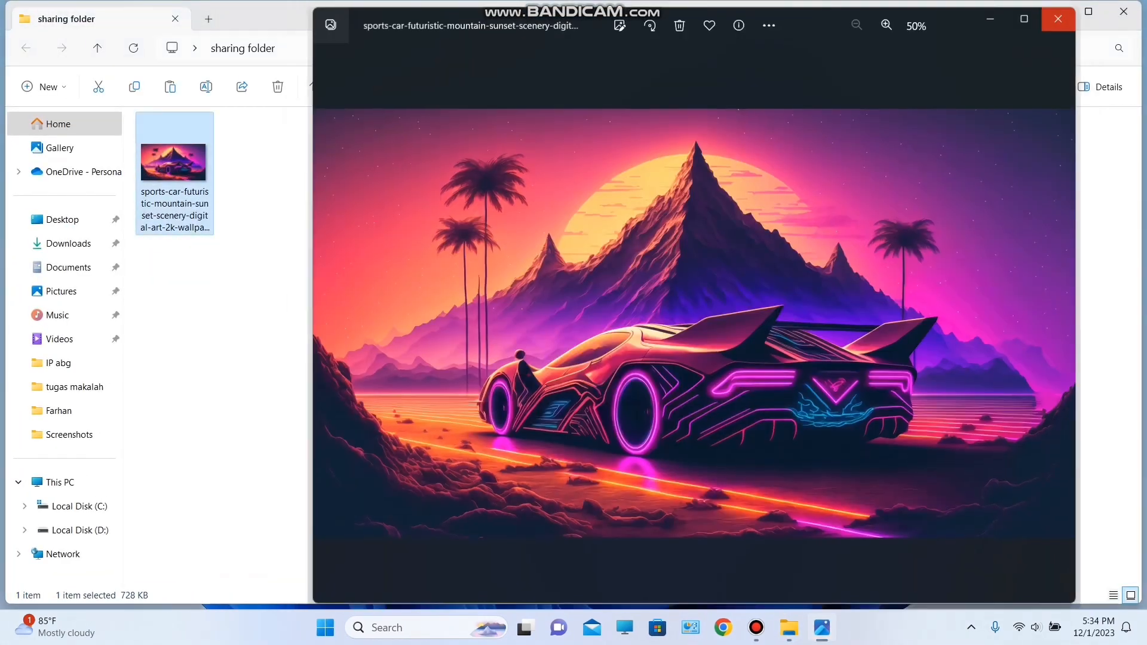
click(1058, 18)
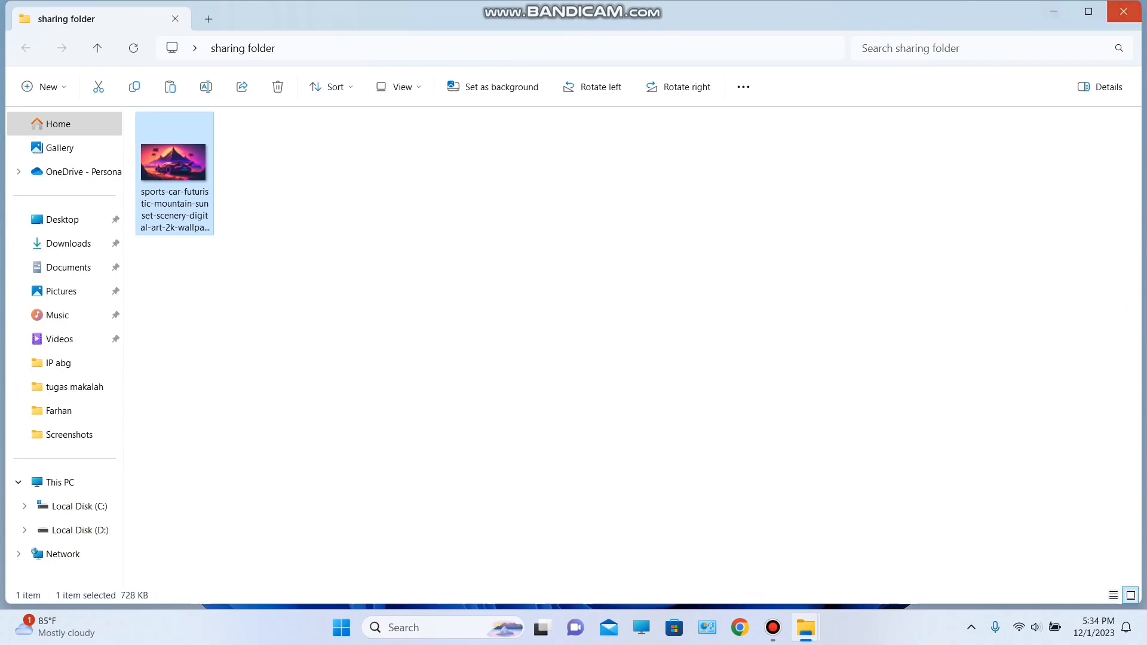
click(1124, 11)
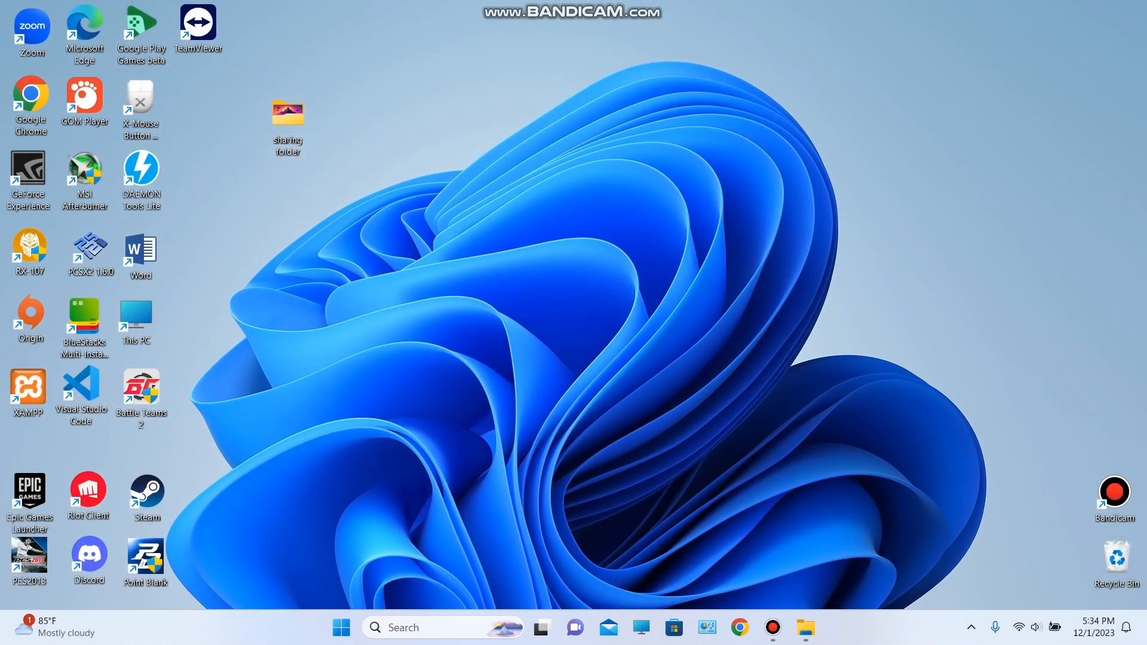
Step: Open the network access settings of the desktop's sharing folder for specific people and add Everyone to the share list
right_click(283, 124)
click(430, 354)
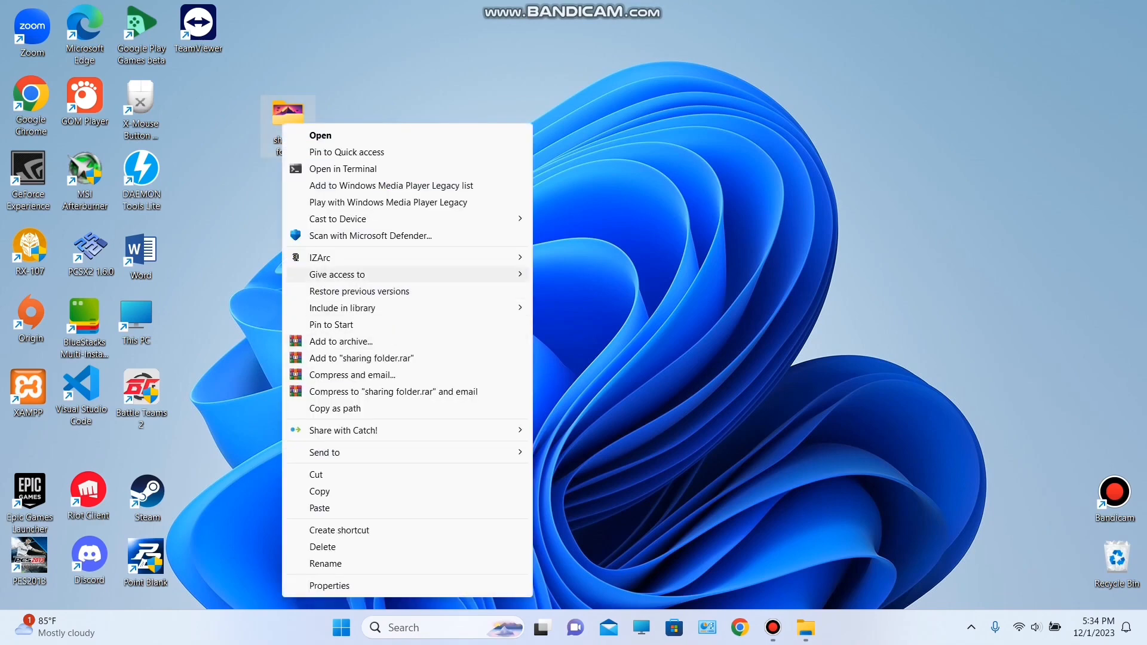
mouse_move(430, 275)
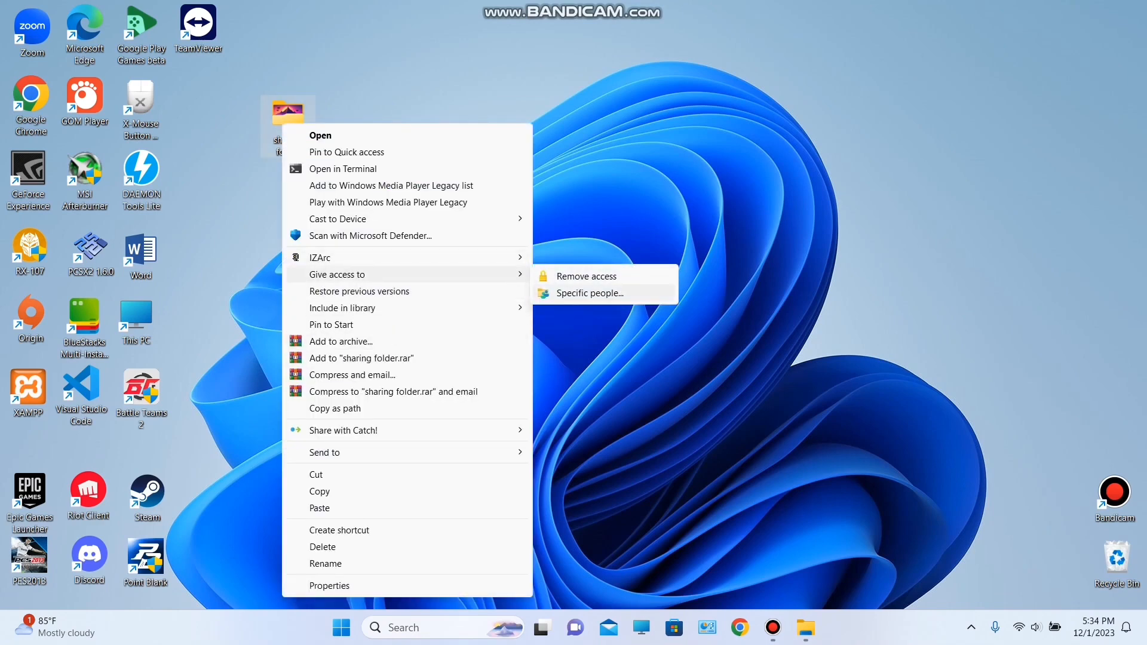
click(590, 293)
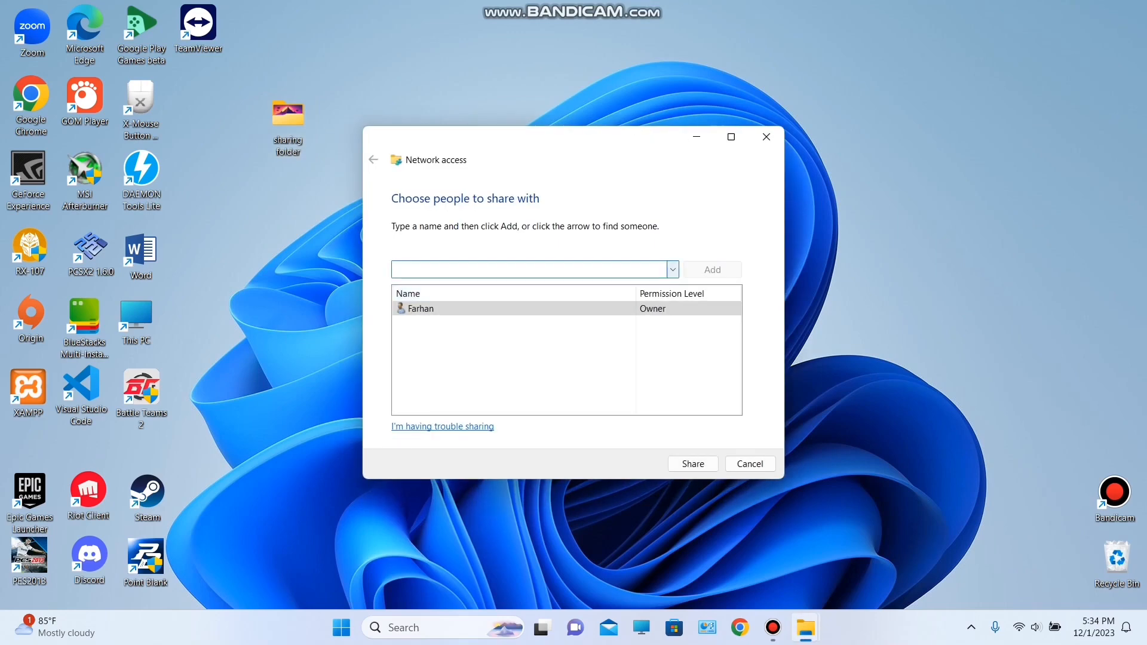
click(673, 269)
click(538, 334)
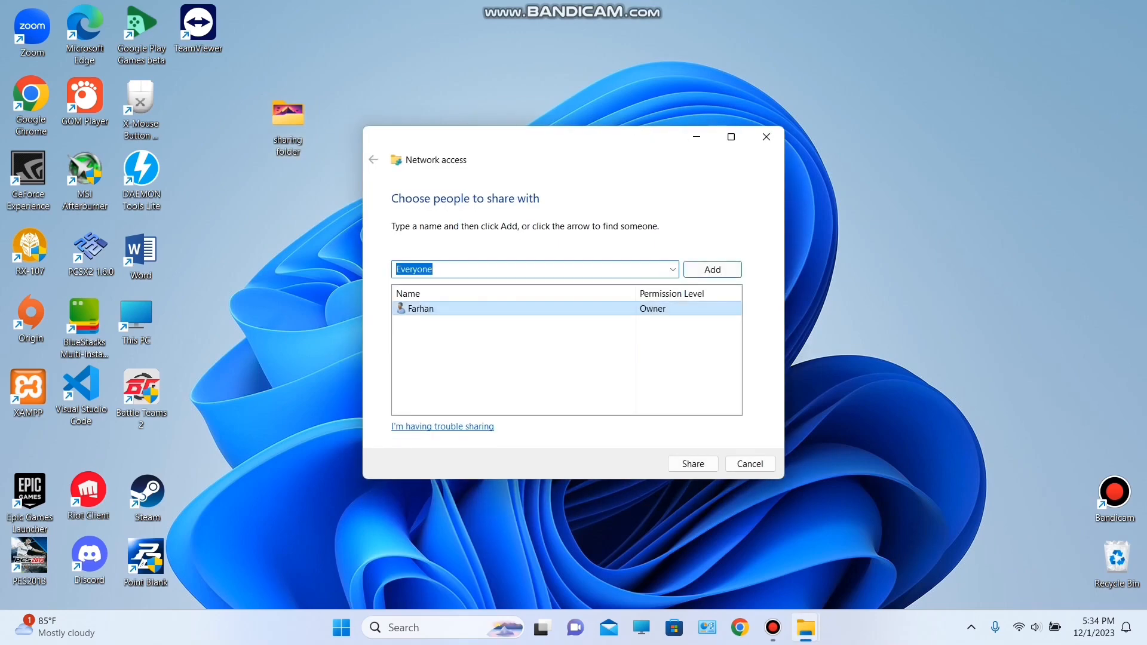
click(712, 269)
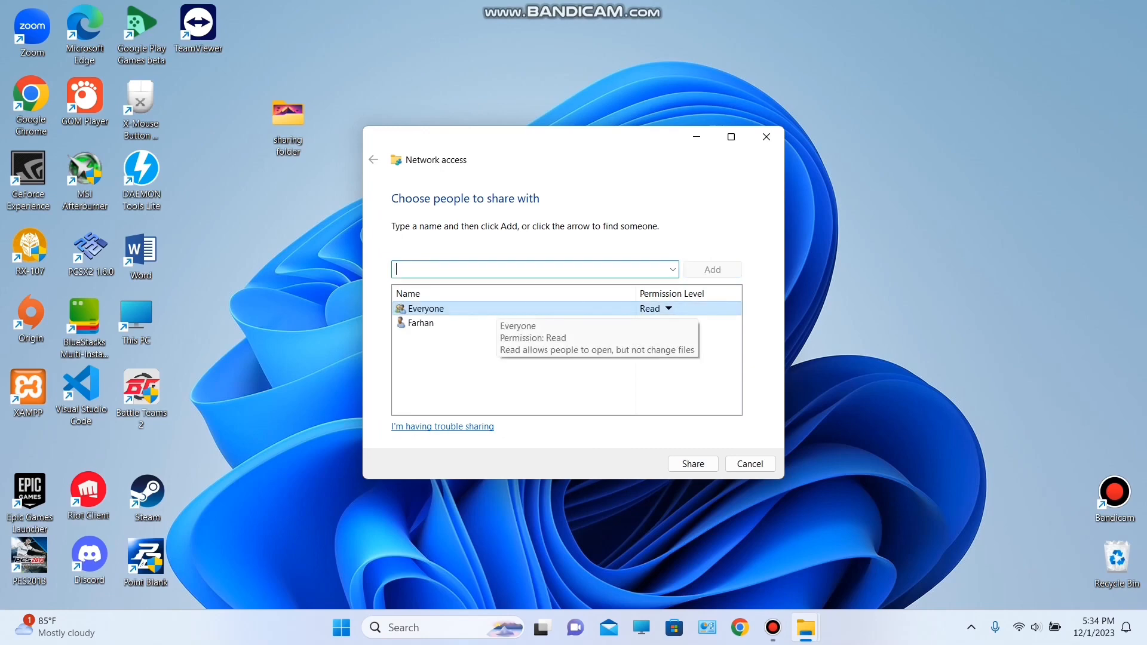
Step: Set Everyone's permission level to Read/Write, share the folder, and finish the network access dialog
click(668, 309)
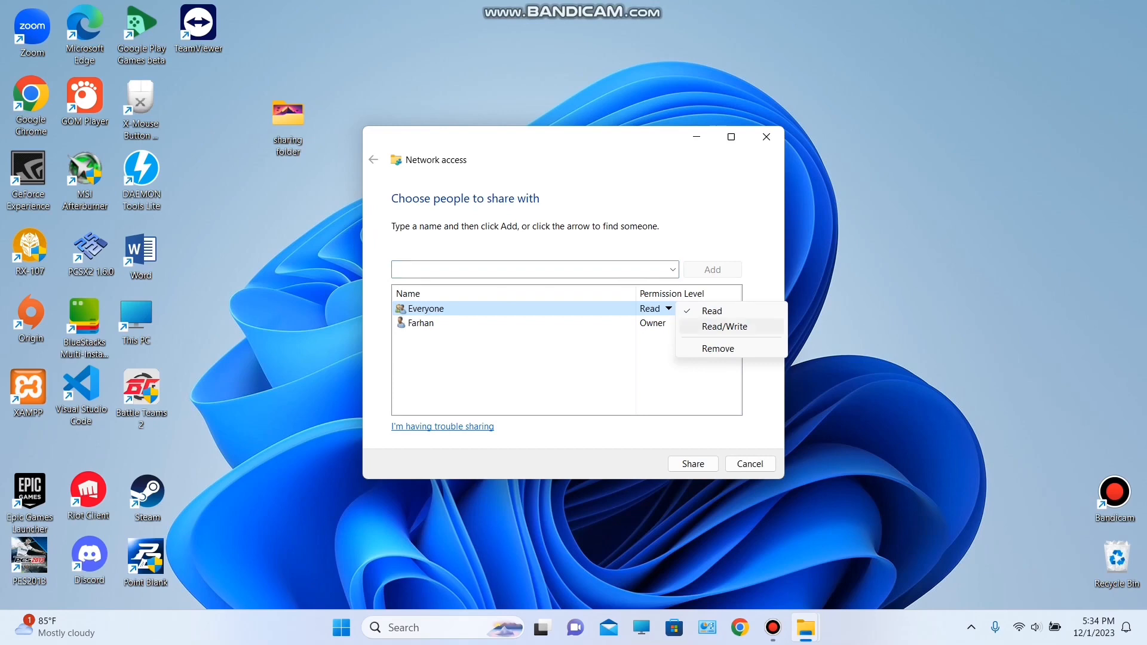
click(725, 326)
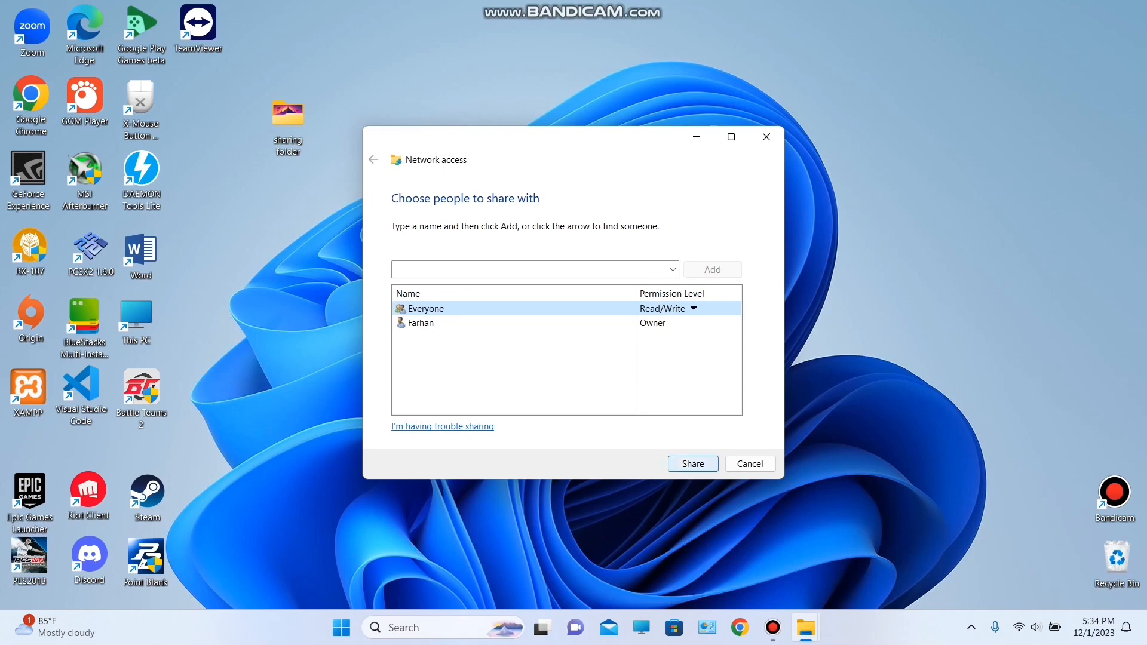
click(693, 463)
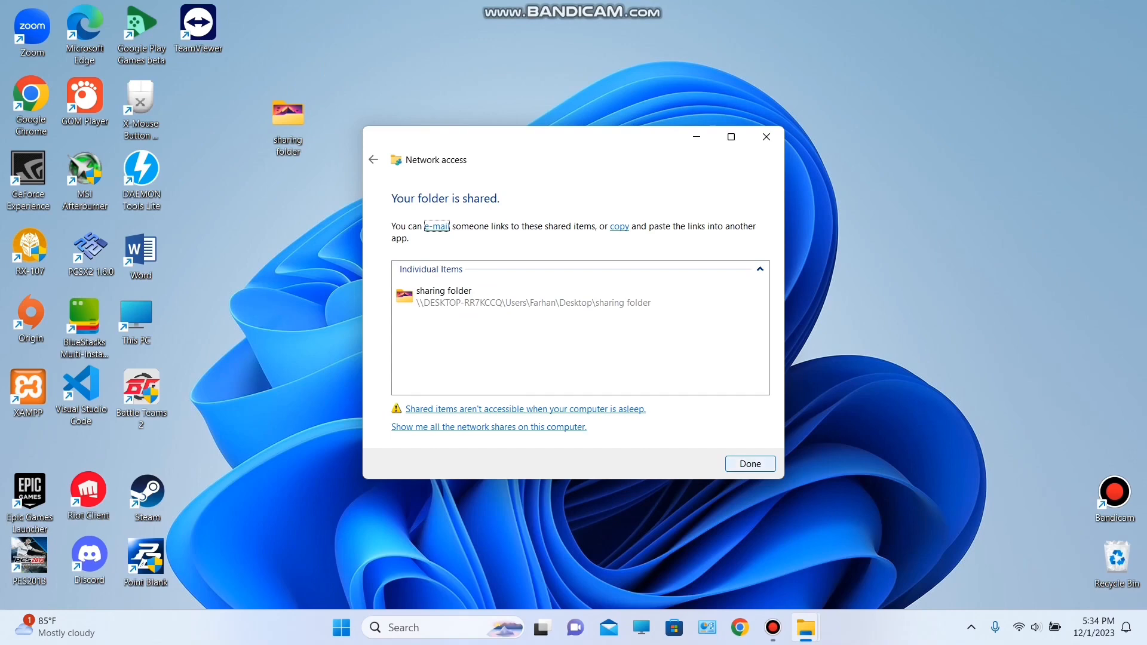
click(751, 464)
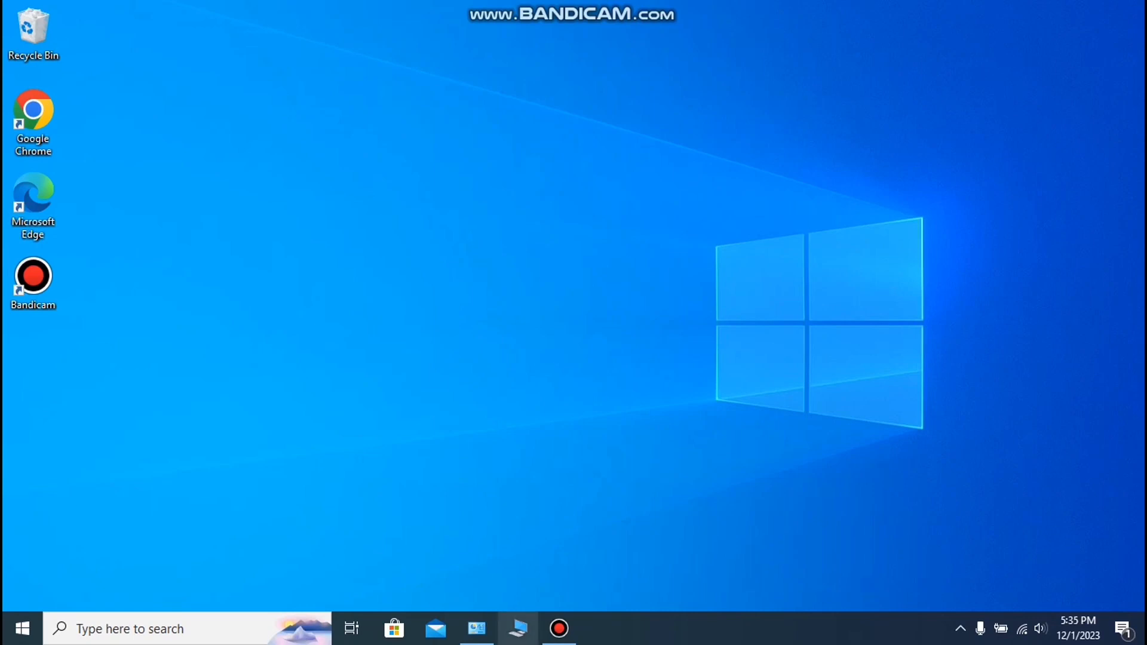
Step: Browse the network computer DESKTOP-RR7KCCQ to its shared desktop's sharing folder, view the sports car image, and close the image
key(super+e)
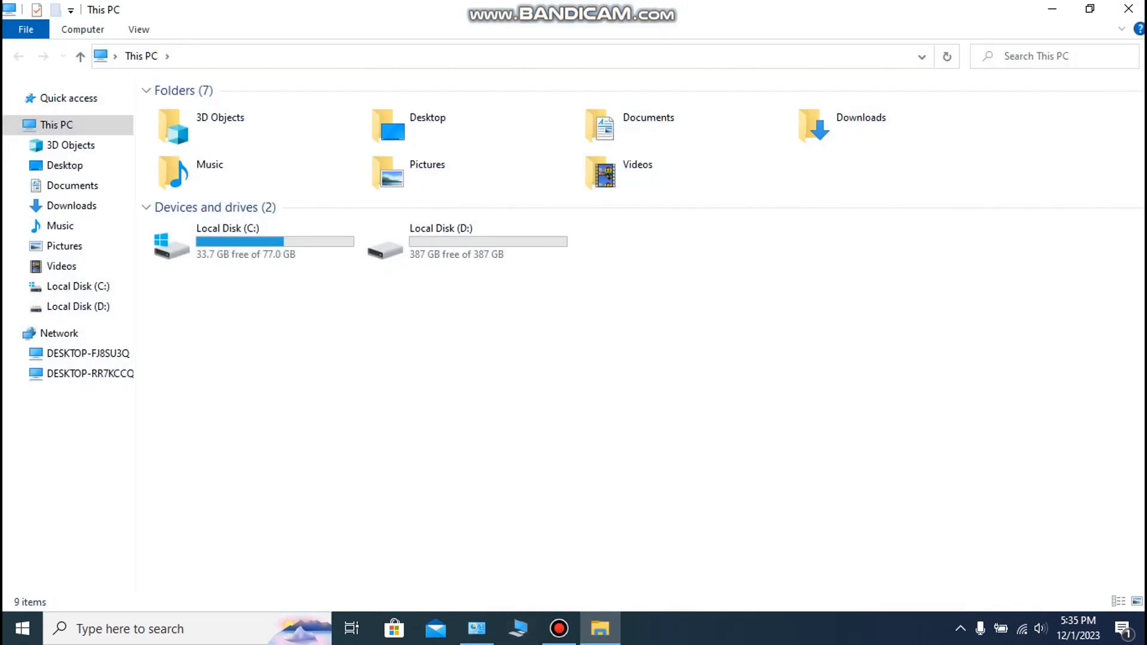
click(58, 332)
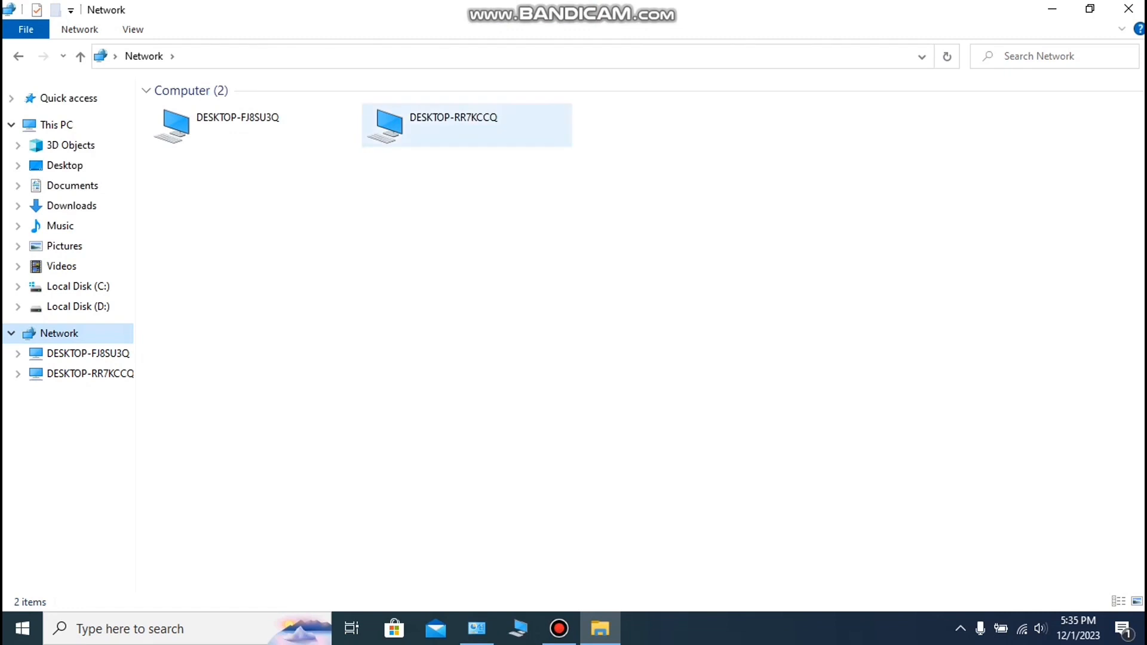
double_click(454, 124)
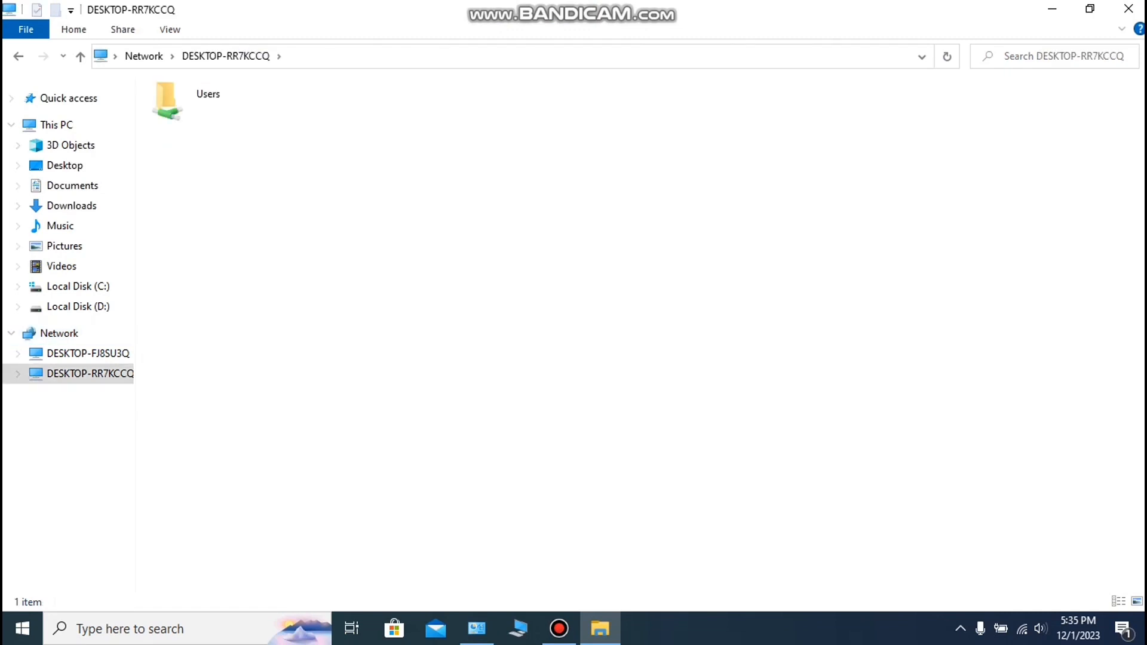
double_click(180, 105)
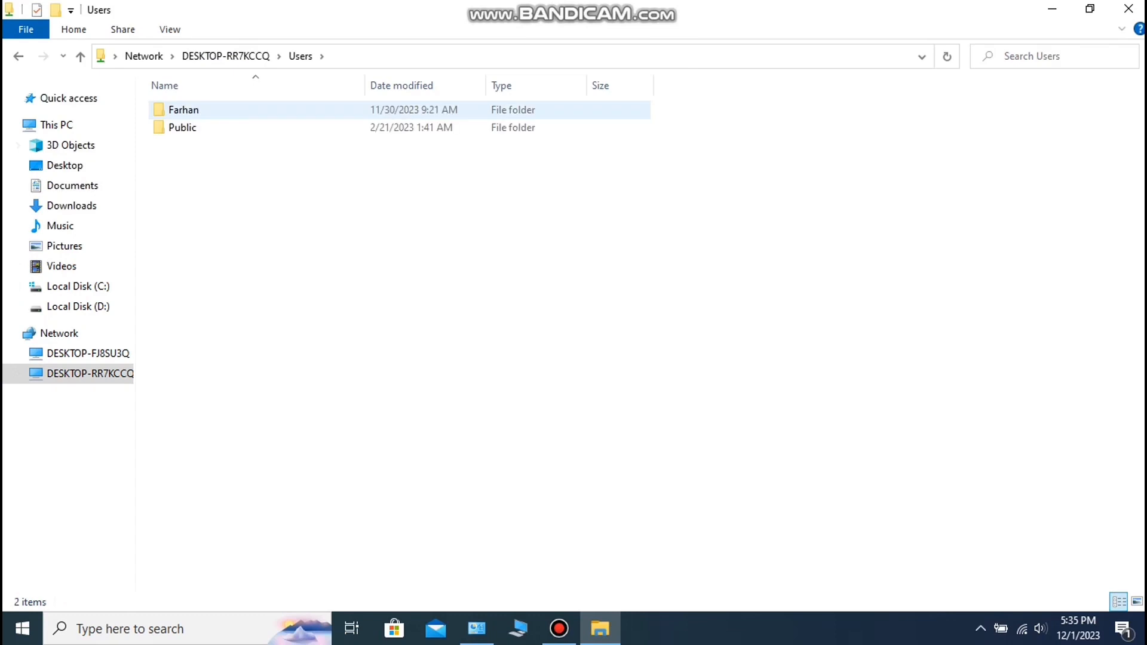
double_click(179, 110)
double_click(179, 109)
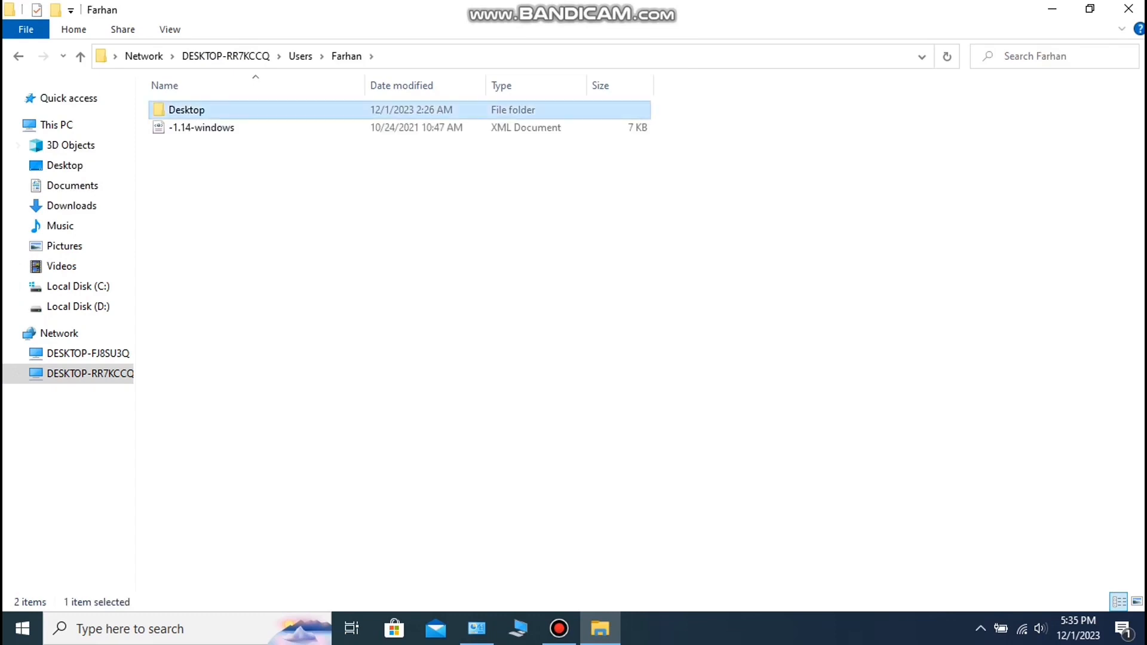
double_click(180, 110)
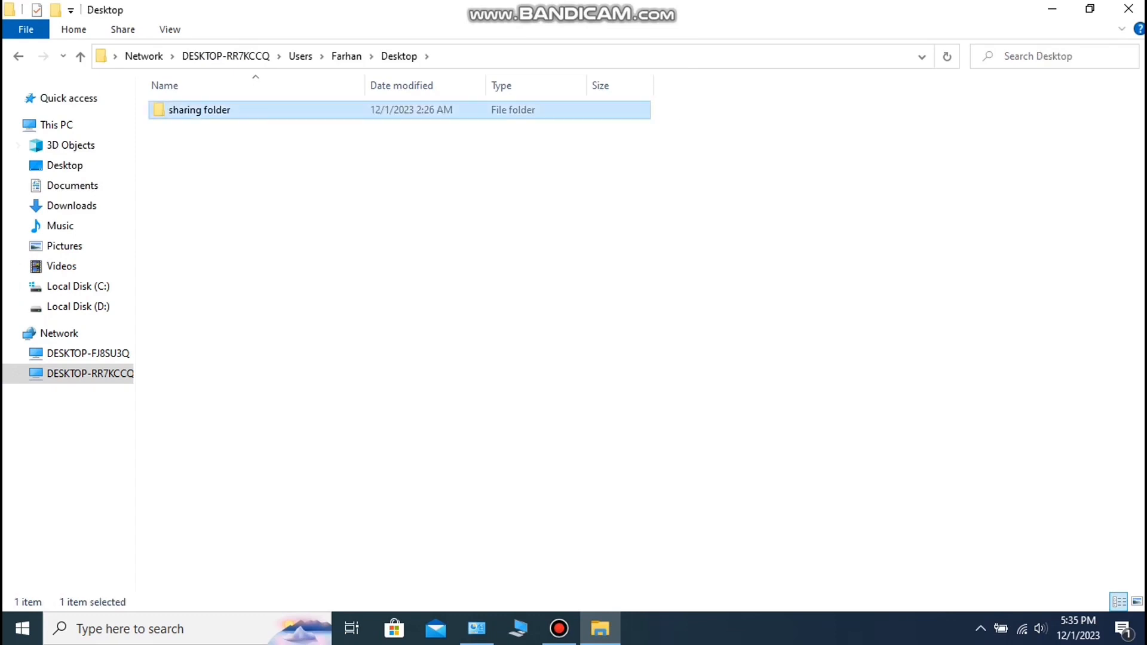
double_click(180, 110)
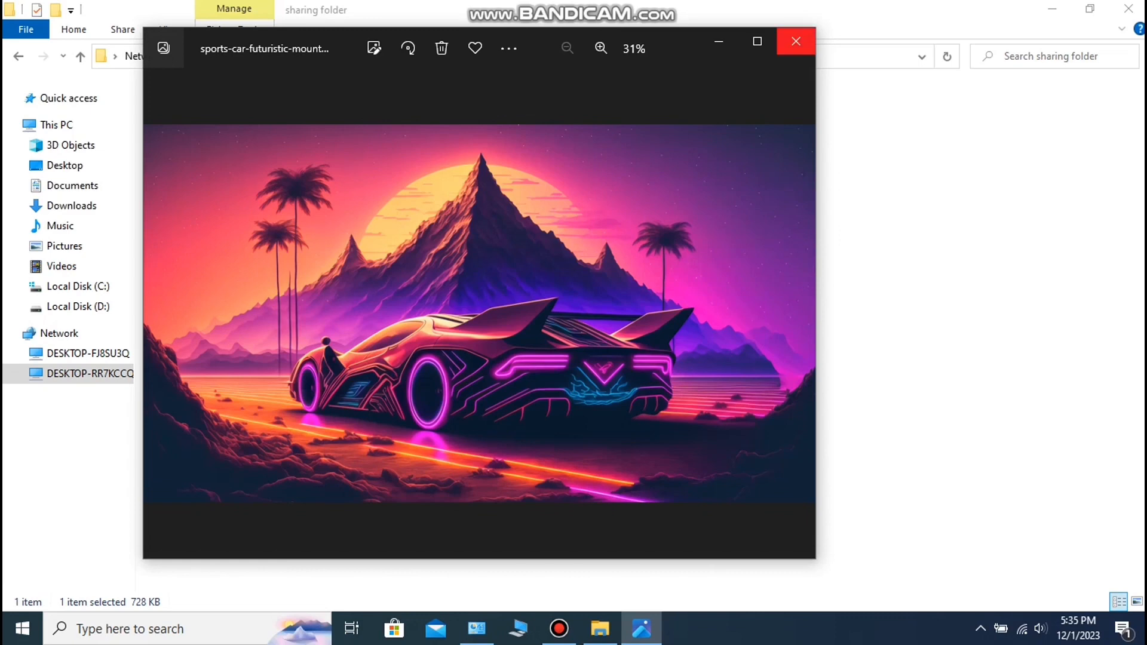
click(796, 41)
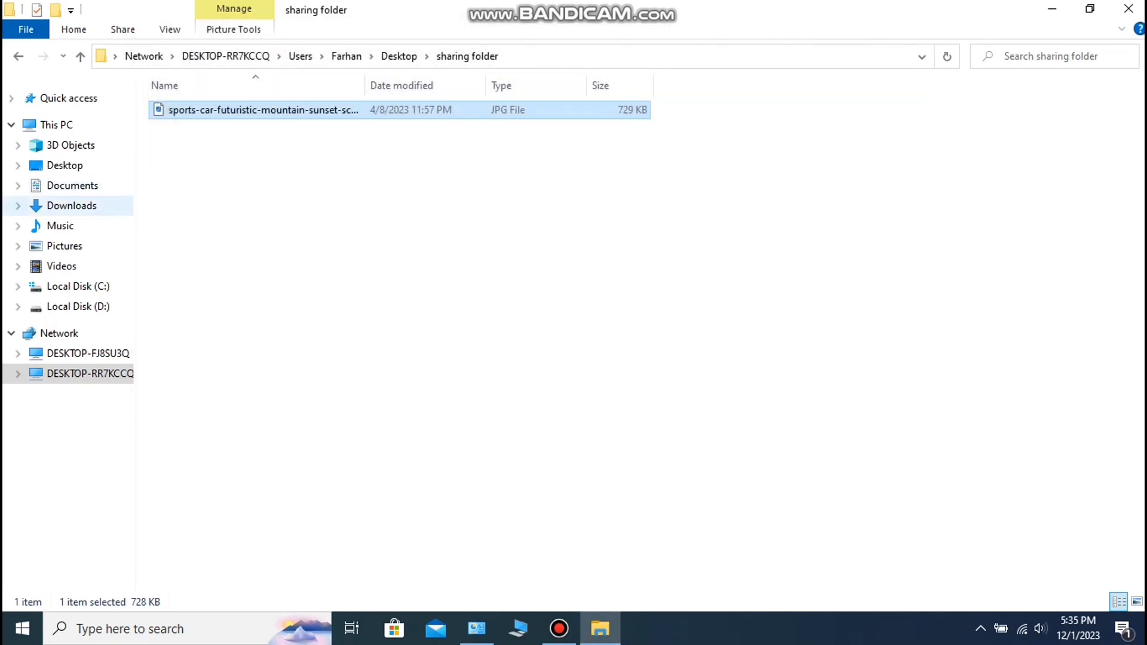
Step: Copy the shareee image file from the Downloads folder
click(72, 205)
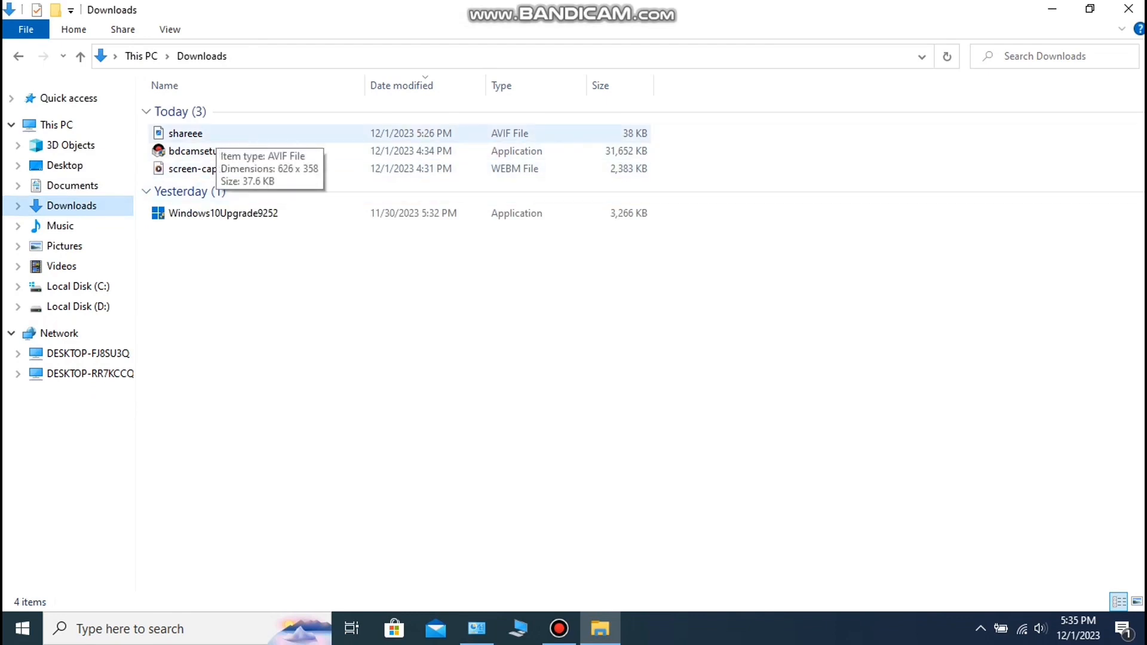
right_click(217, 135)
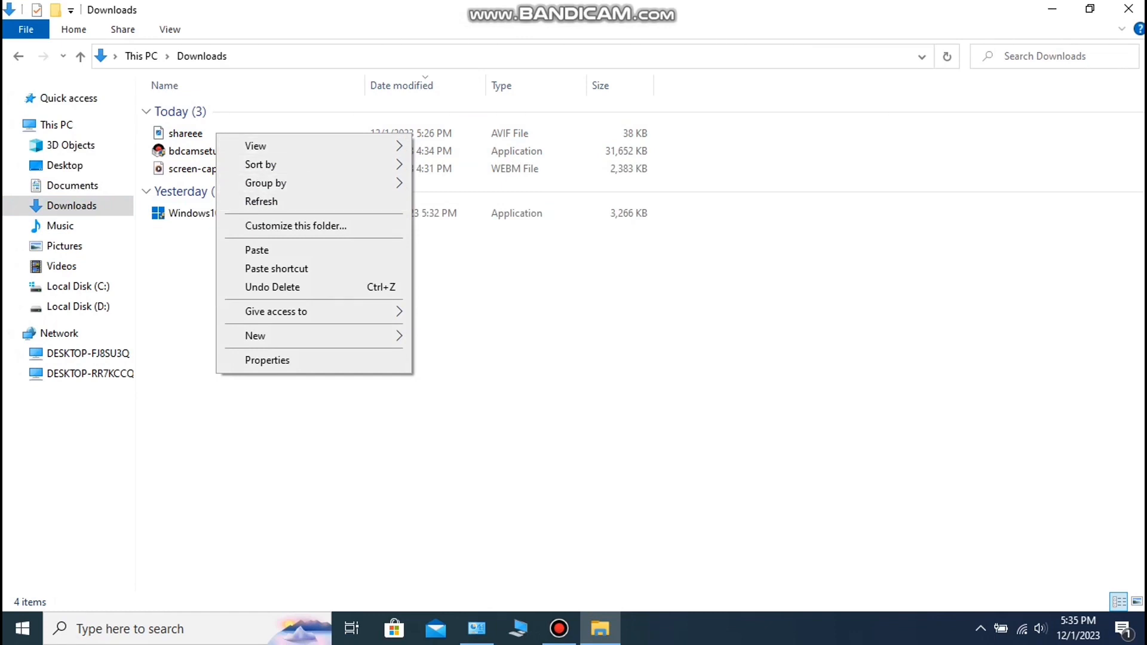
click(187, 133)
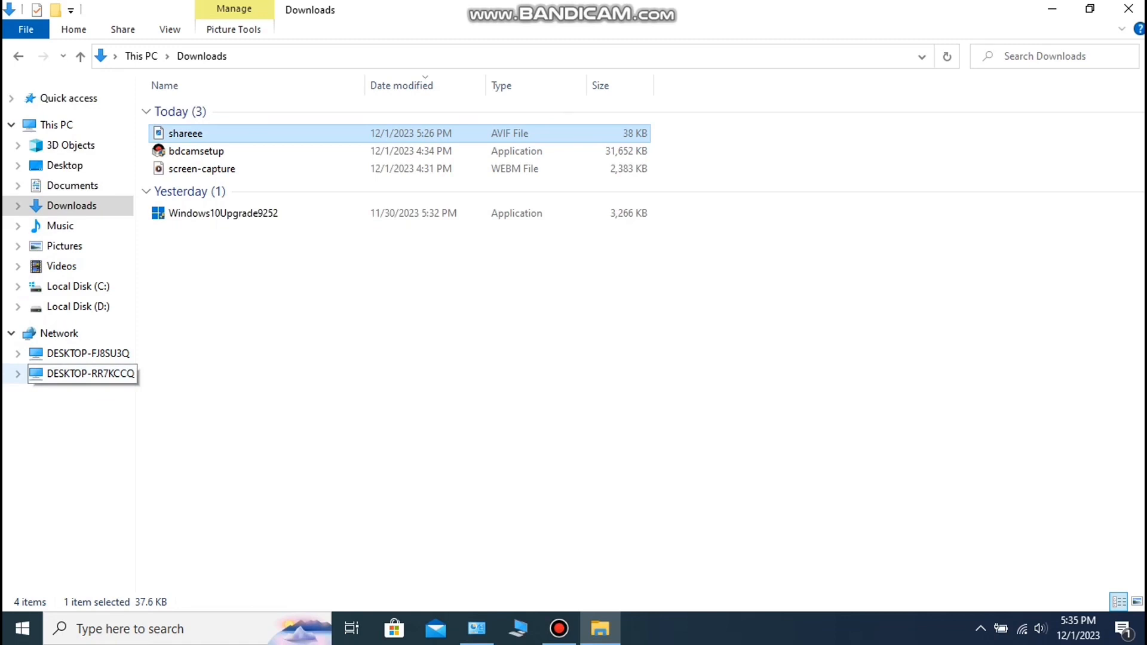
Step: Paste the copied shareee file into the sharing folder on the shared desktop of DESKTOP-RR7KCCQ
click(89, 374)
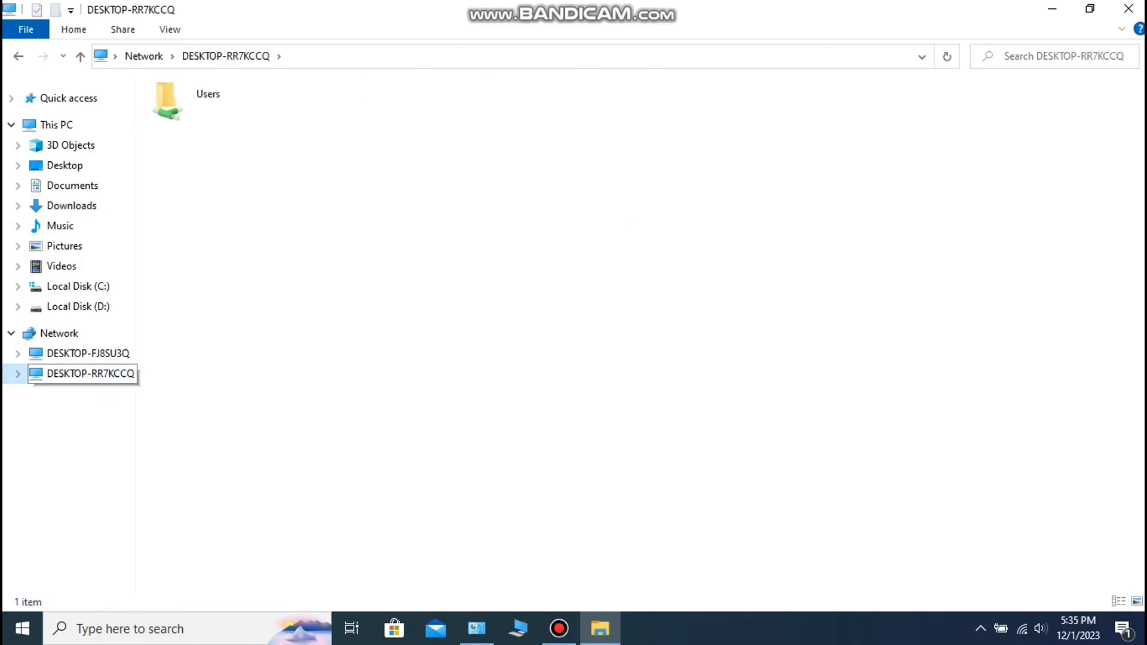
double_click(179, 100)
double_click(180, 109)
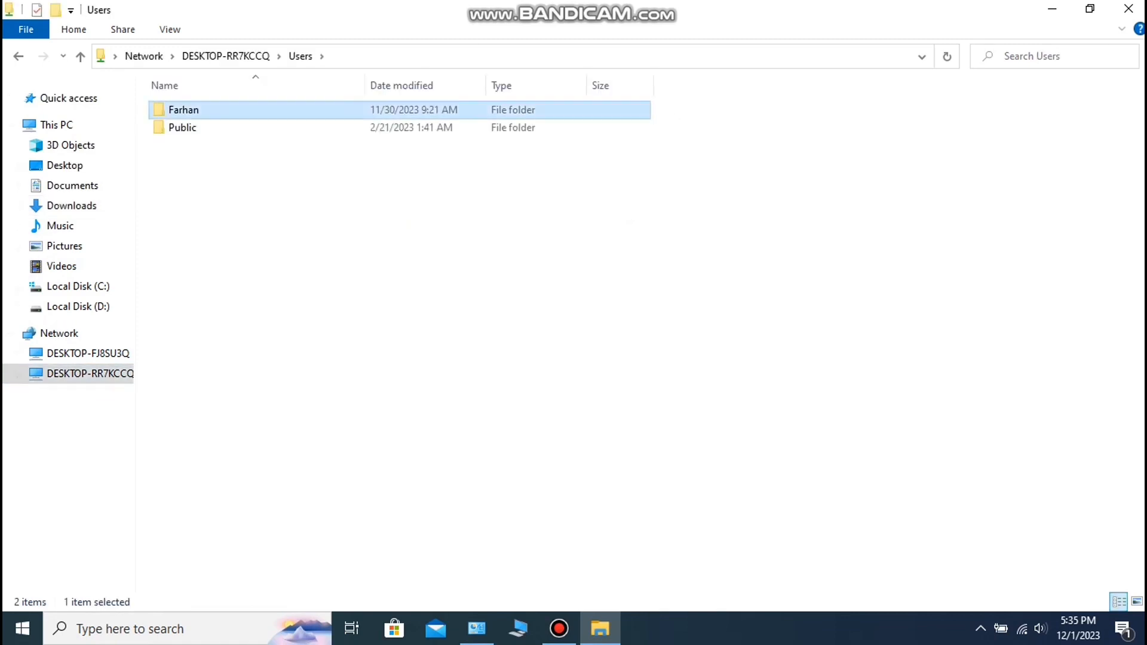
double_click(187, 110)
double_click(187, 110)
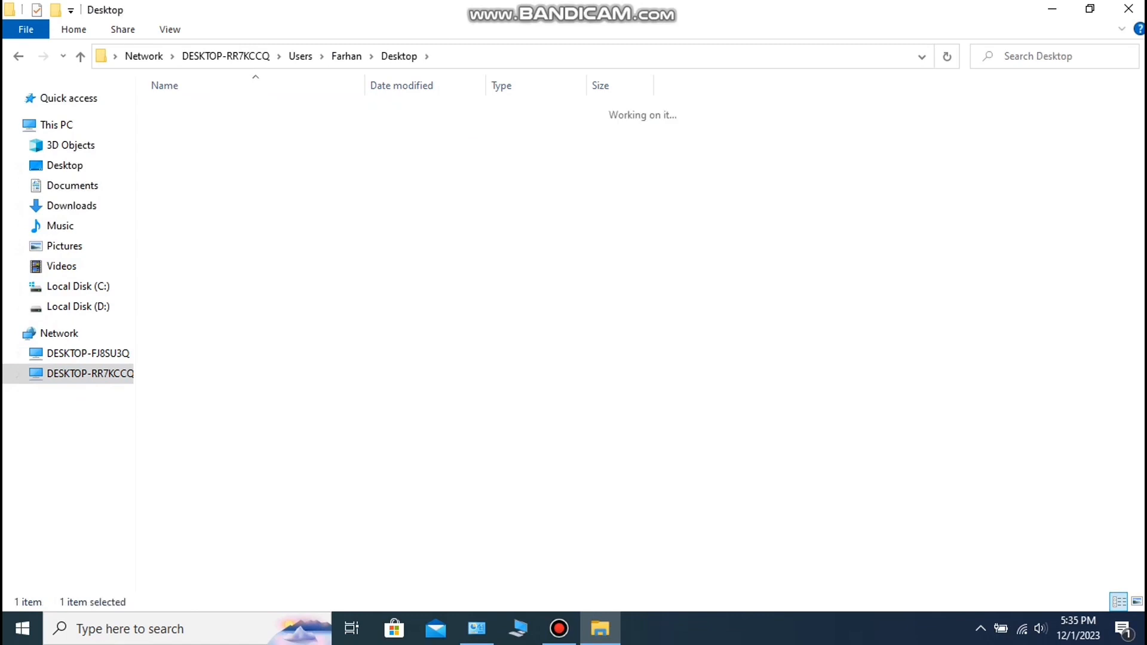
right_click(228, 159)
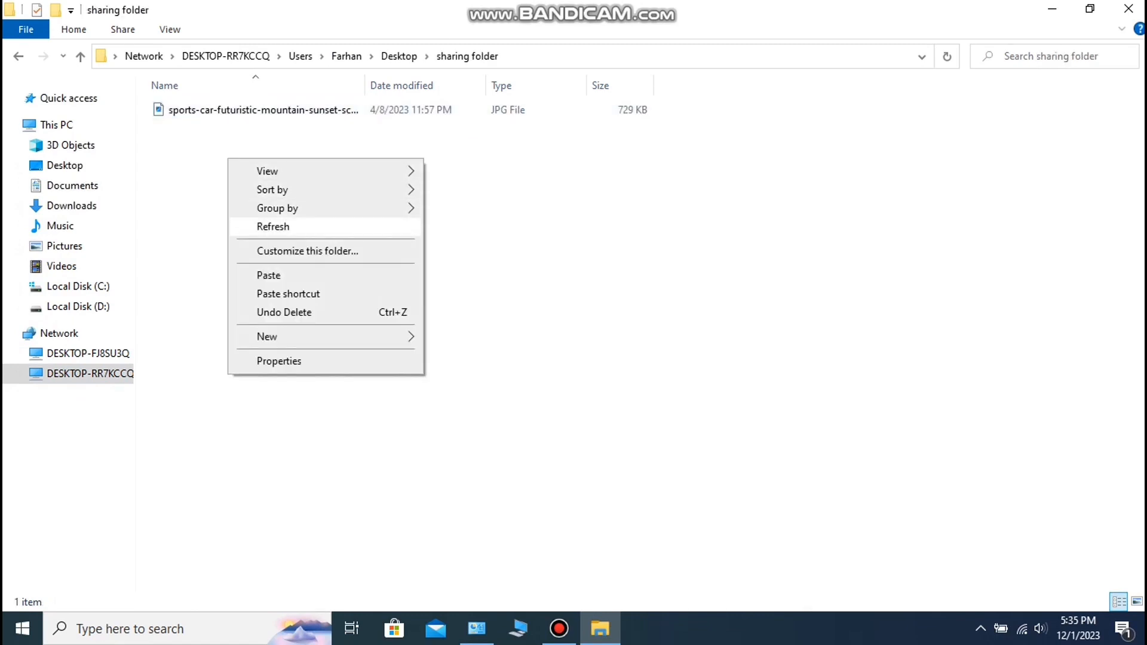
click(268, 275)
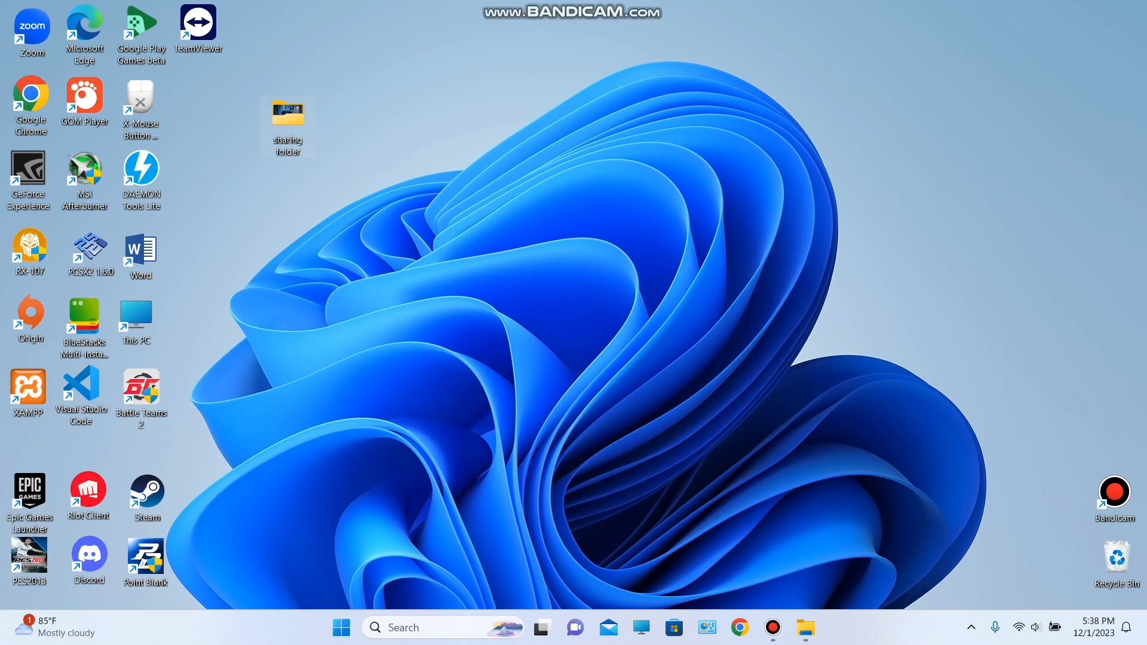
Step: On the first computer, open the desktop's sharing folder, view the shareee image, and close the image
double_click(288, 119)
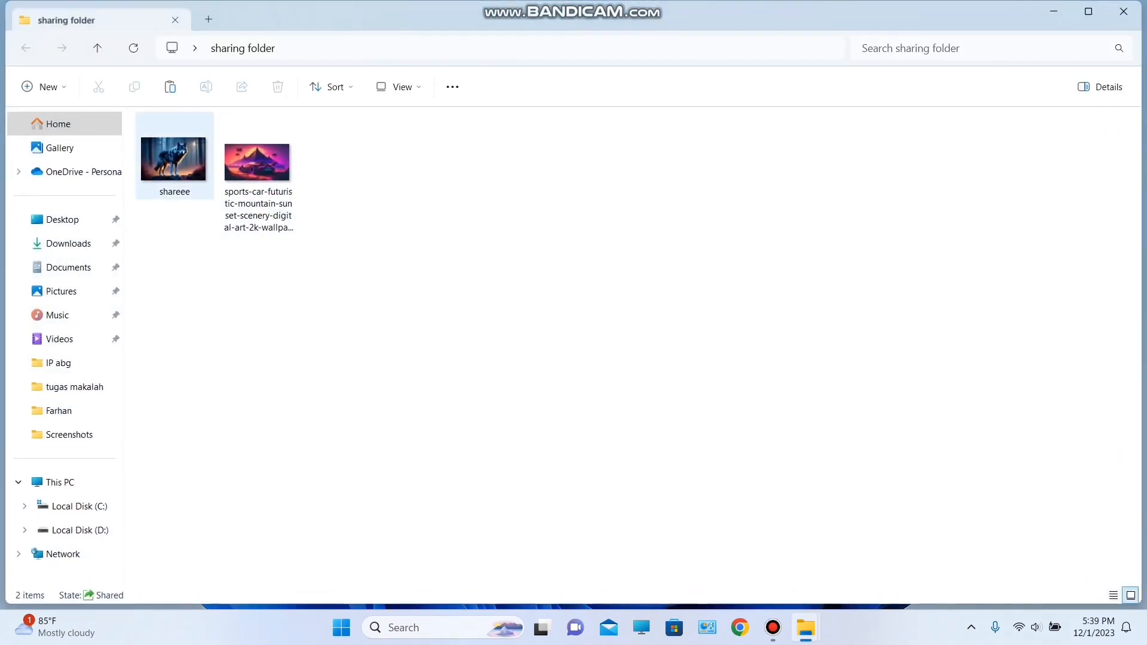
double_click(173, 159)
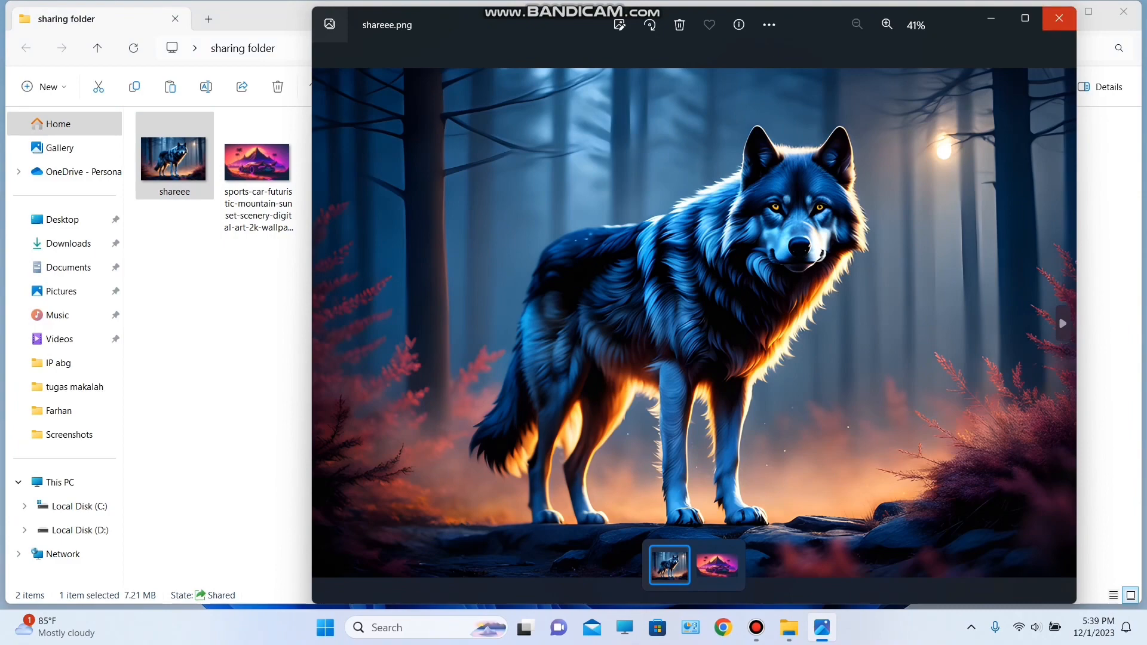
click(1058, 17)
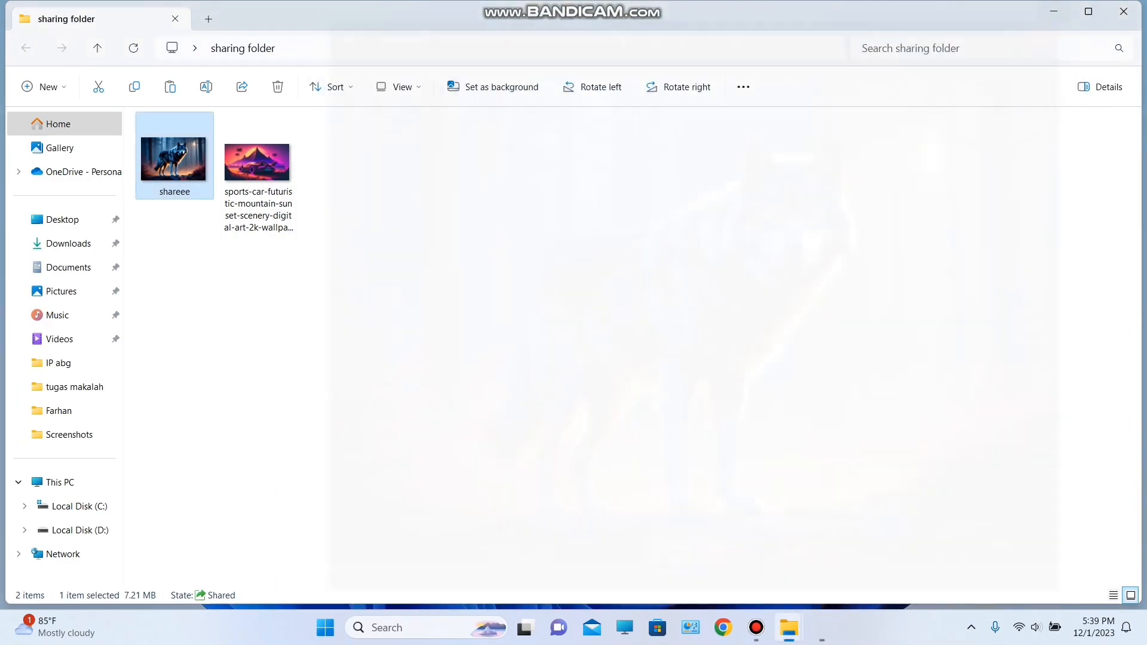